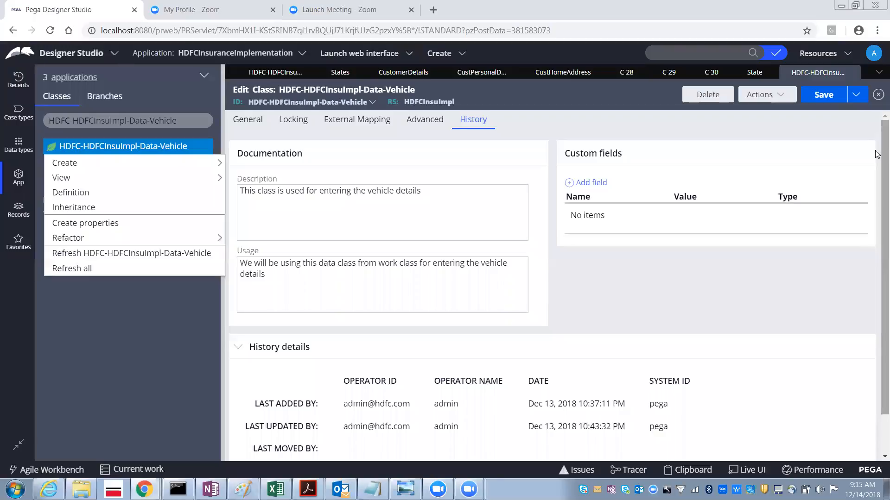
left_click(469, 490)
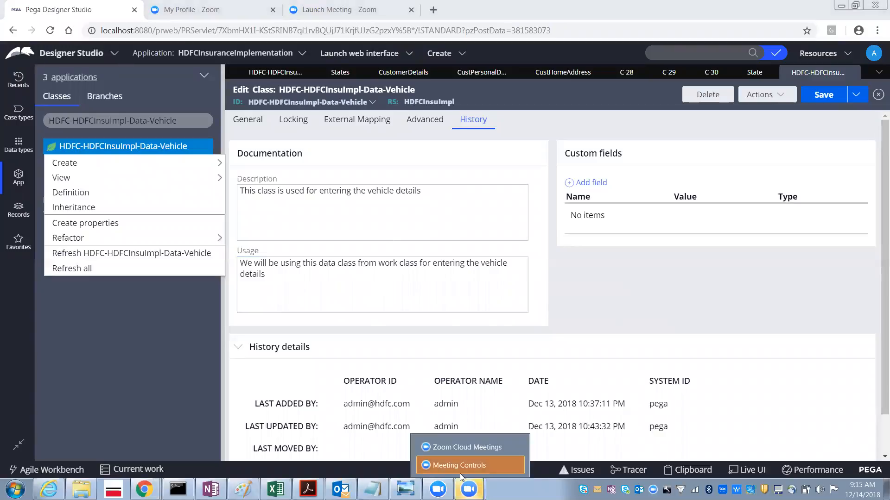
left_click(454, 468)
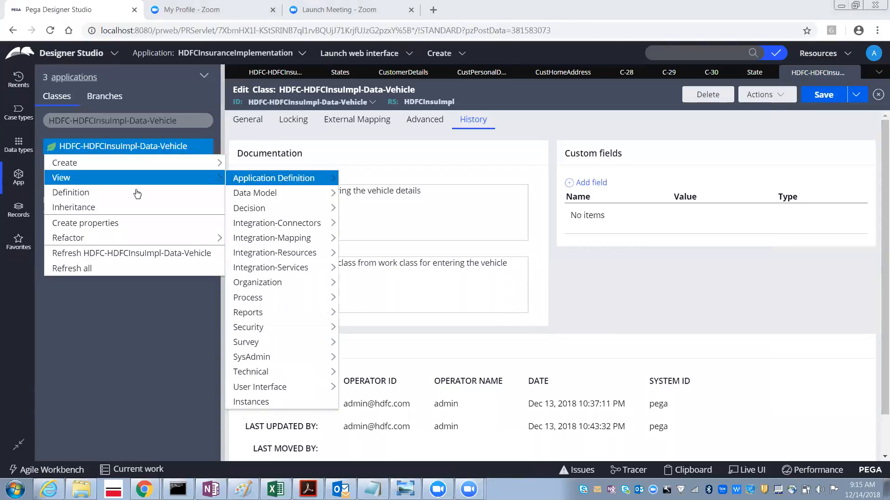
mouse_move(88, 164)
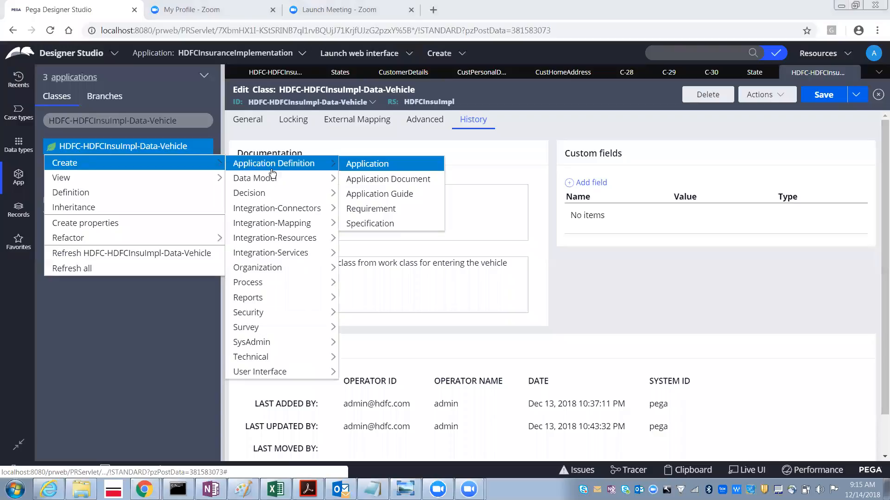
mouse_move(280, 178)
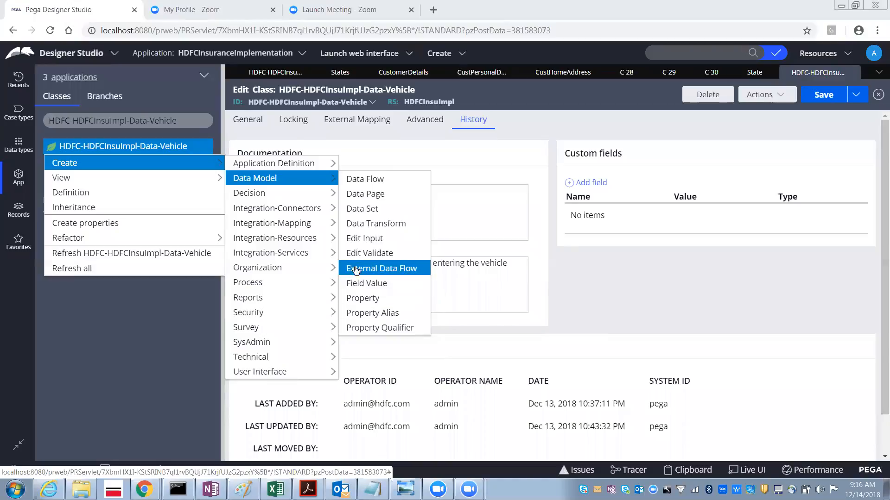
left_click(136, 148)
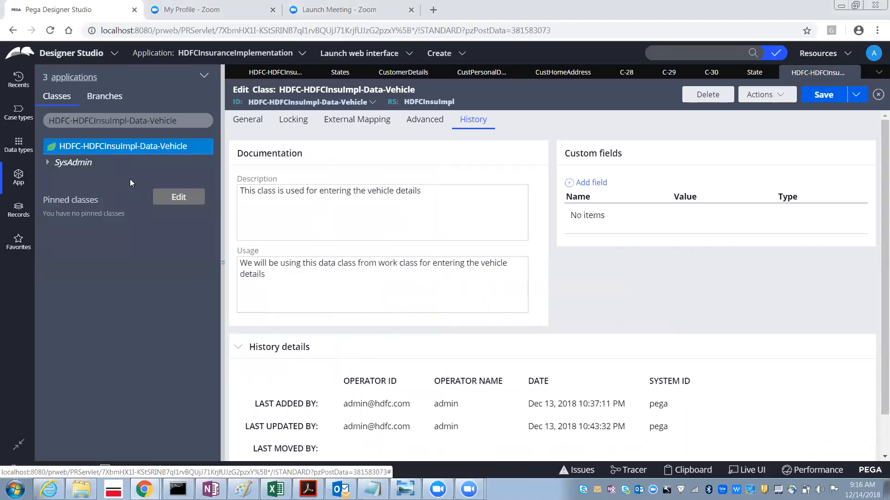
Open property creation for the HDFC-HDFCInsuImpl-Data-Vehicle class and add a single-line text field named VehicleNumber.
right_click(83, 153)
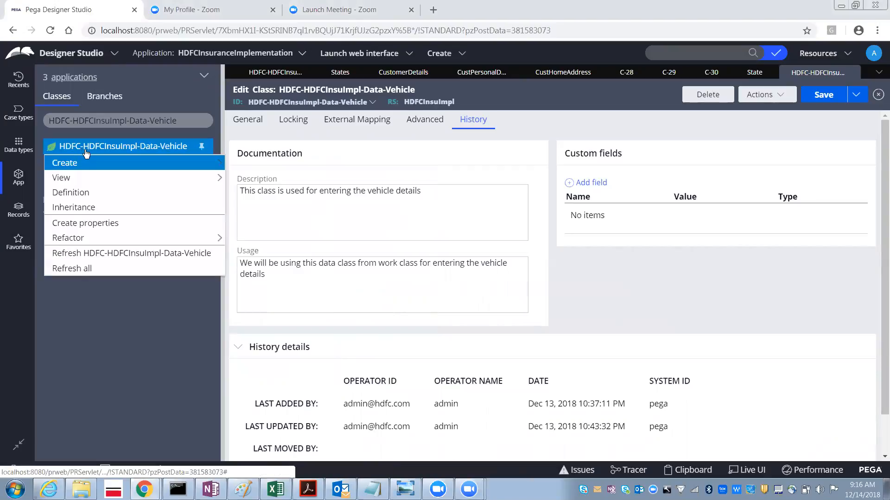
left_click(91, 225)
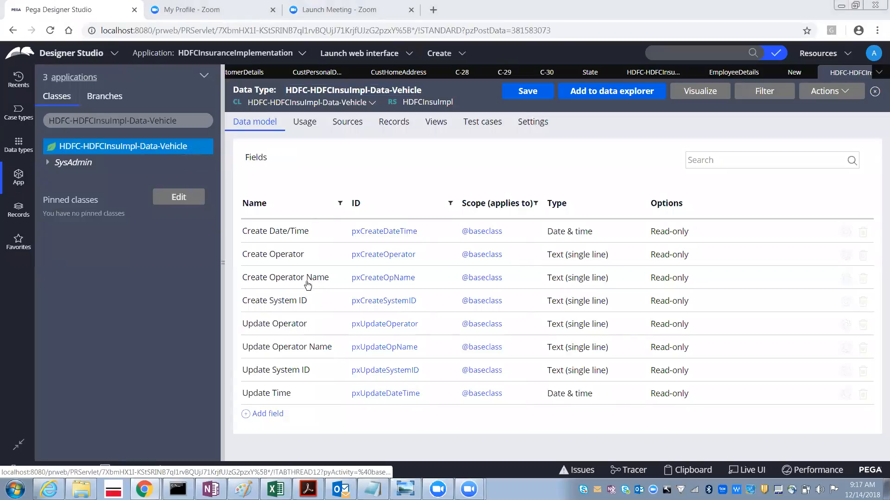
left_click(262, 417)
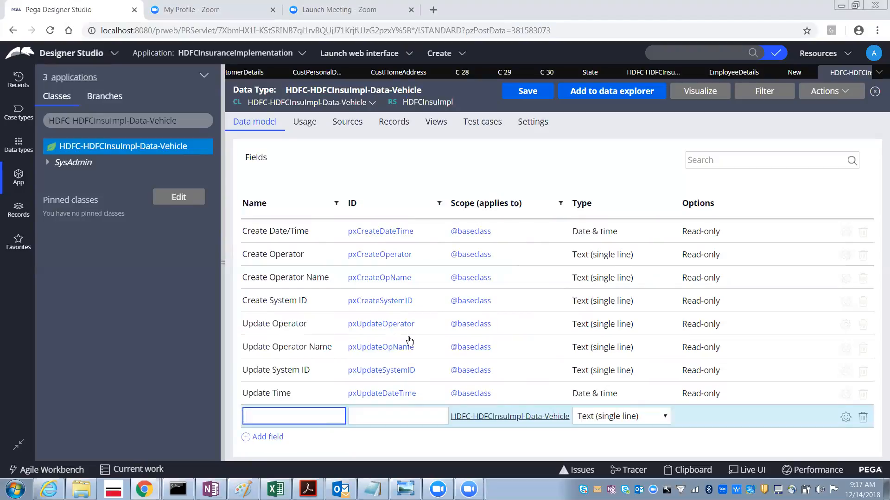
type("VehicleNumber")
key("Tab")
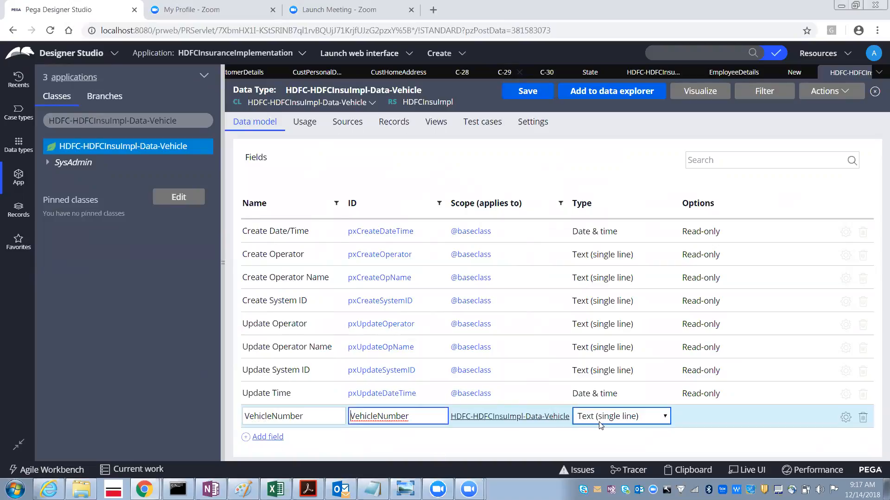
Add two single-line text fields named Company and Model to the Vehicle data model.
left_click(266, 438)
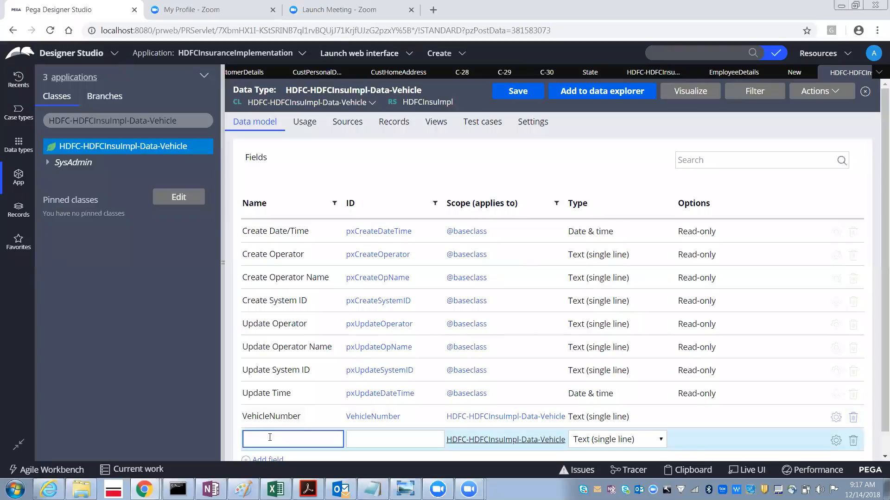
type("Company")
left_click(359, 445)
scroll(301, 423, "down", 1)
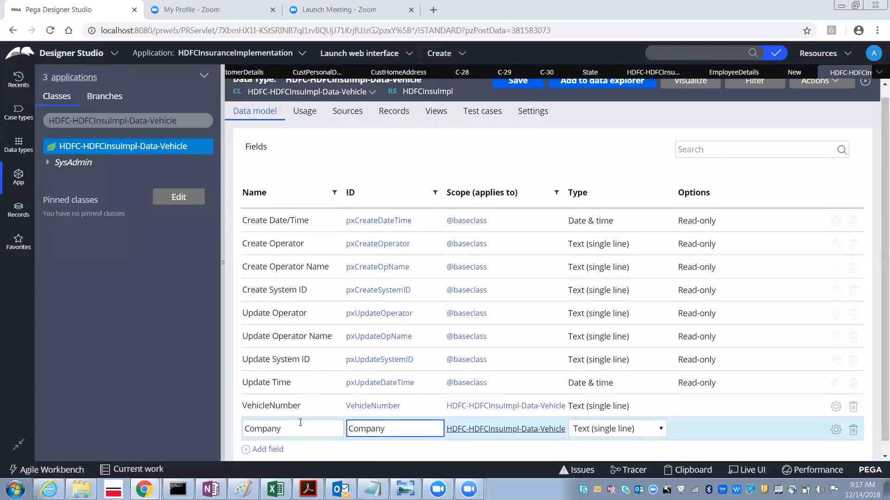
left_click(259, 440)
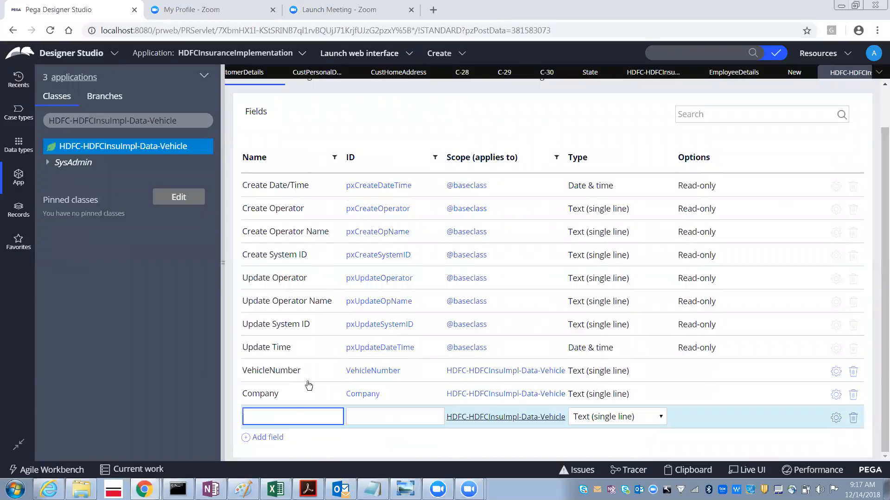
type("Model")
left_click(288, 452)
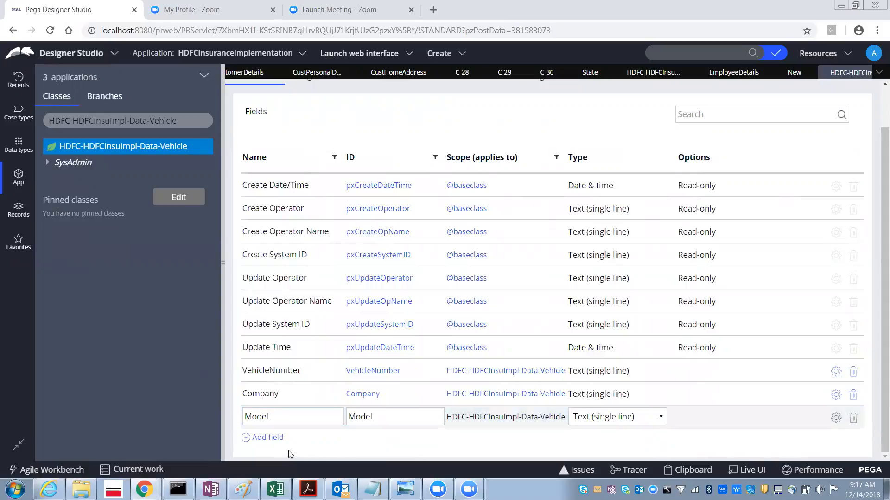
Add a field named ManufactureDate and change its type to Date & time.
left_click(260, 439)
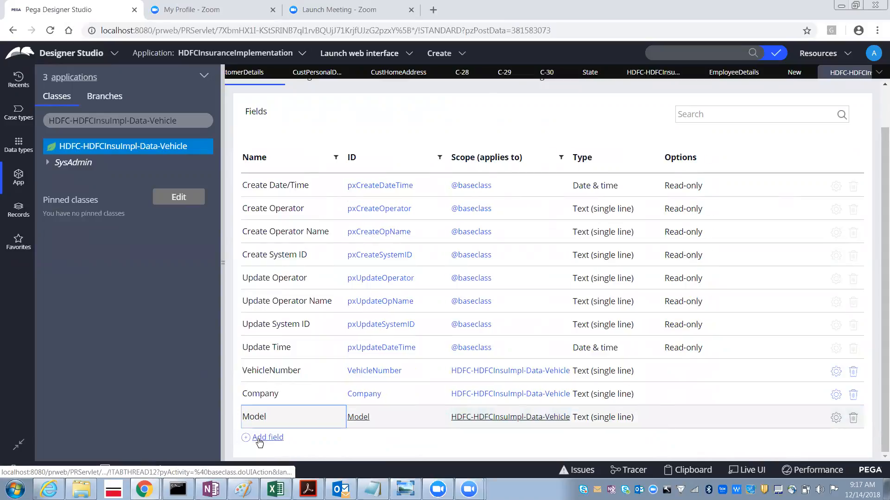
scroll(275, 406, "down", 1)
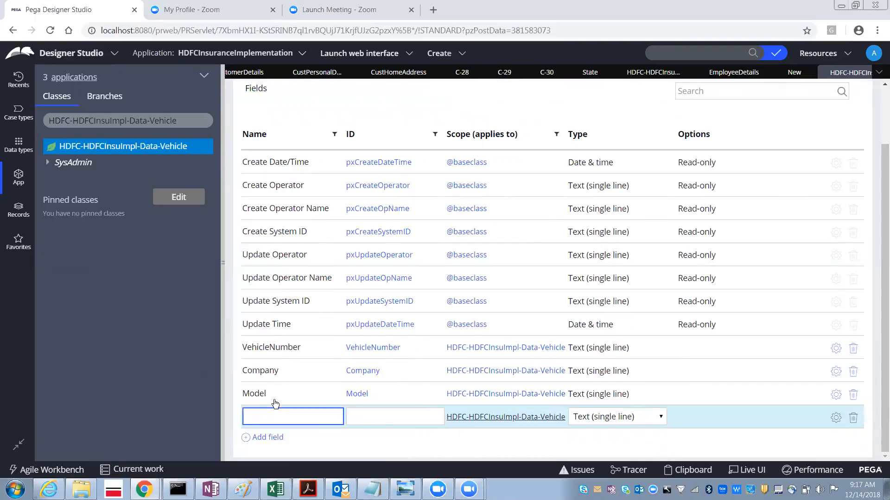
type("ManufactureDate")
left_click(313, 449)
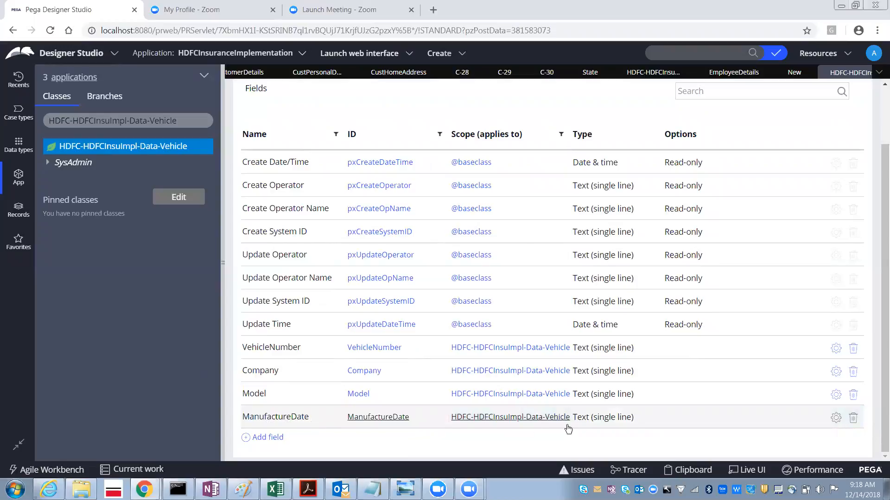
left_click(590, 421)
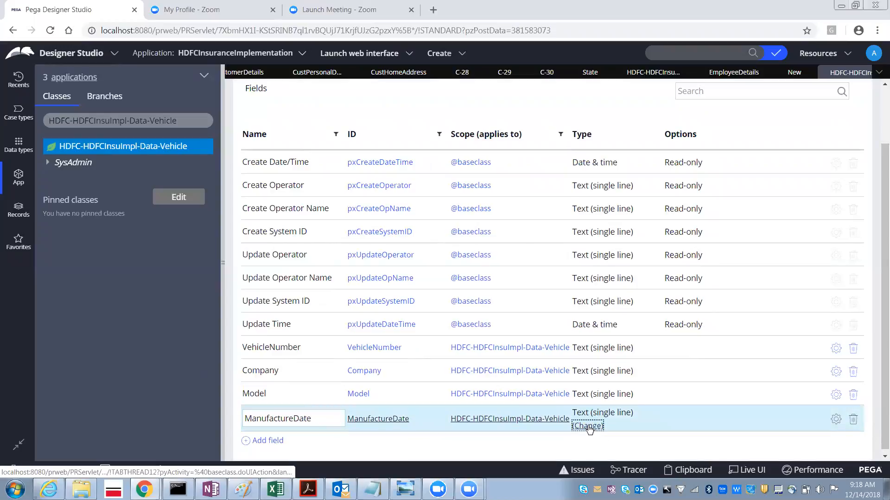
left_click(588, 427)
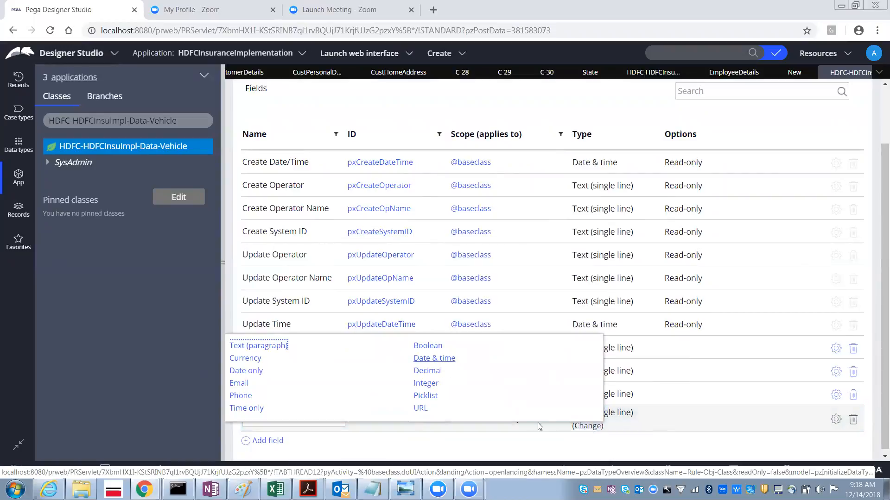
left_click(435, 359)
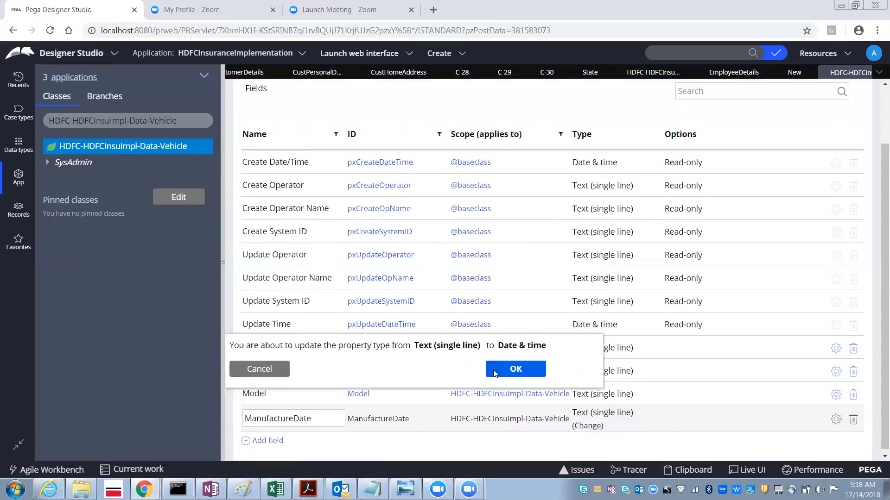
left_click(527, 372)
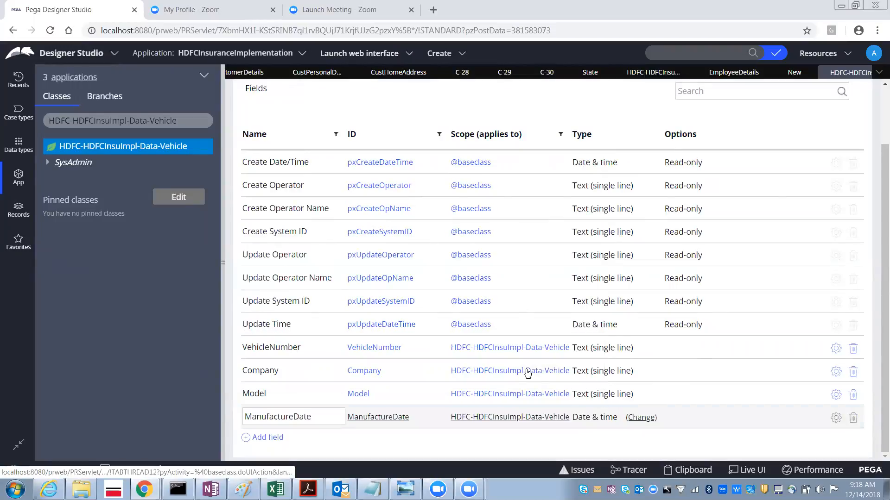
Add a Boolean field with both name and ID set to IsBrandNew.
left_click(262, 438)
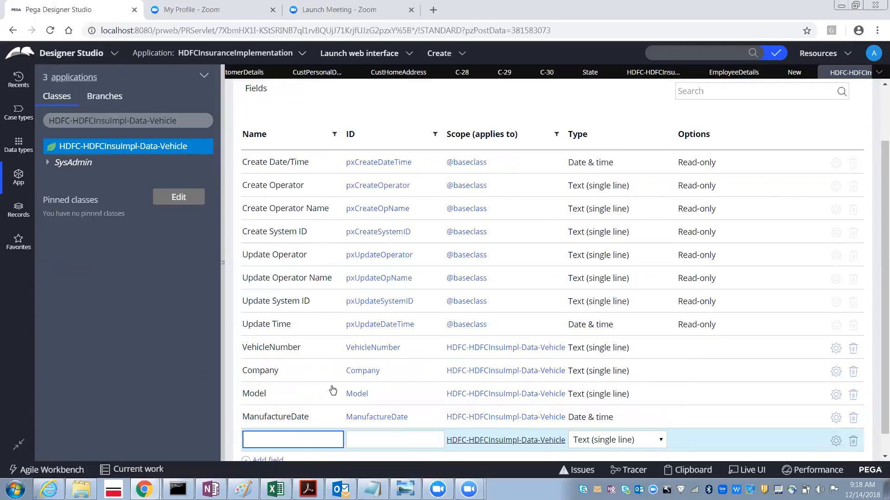
type("BrandNew")
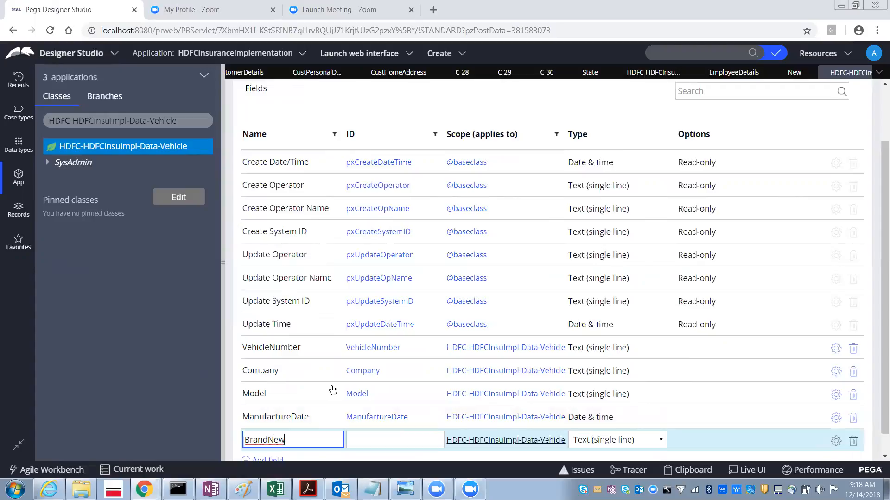
left_click(354, 438)
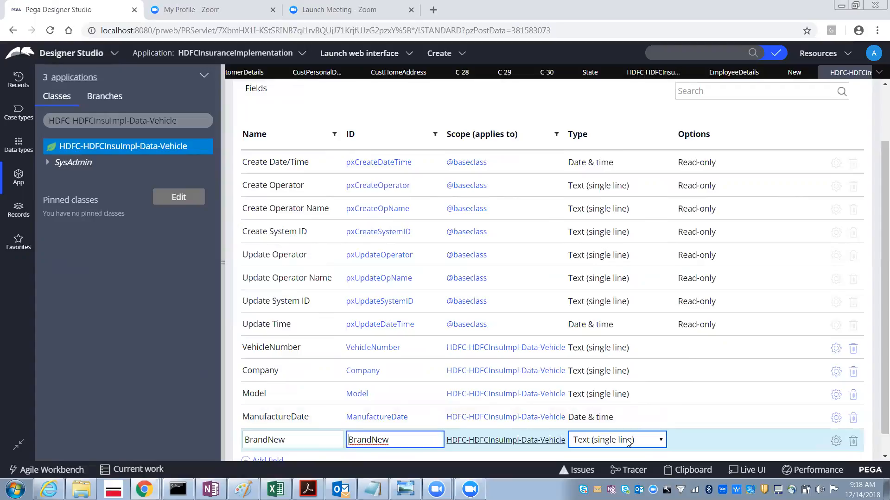
left_click(247, 439)
type("Is")
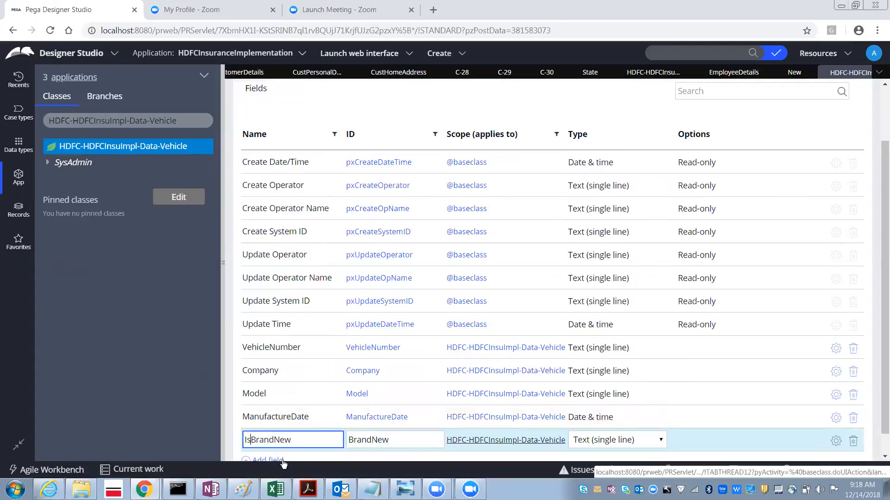
key("Tab")
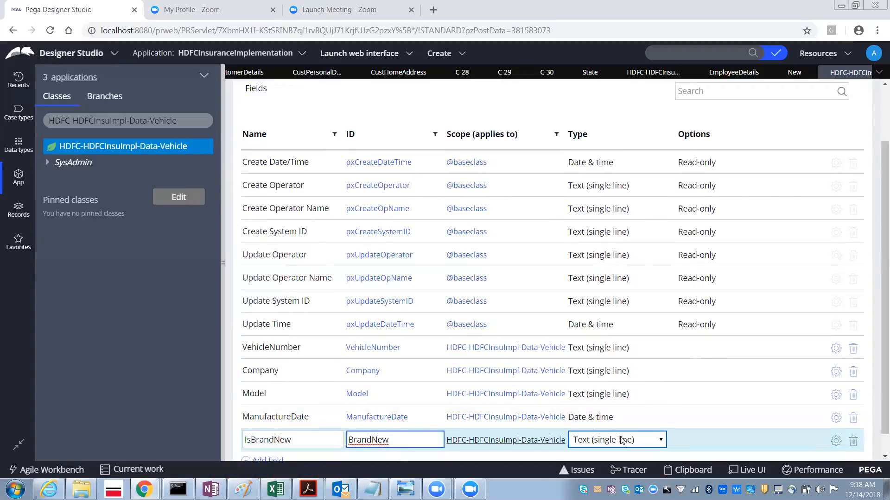
left_click(350, 442)
type("Is")
left_click(623, 444)
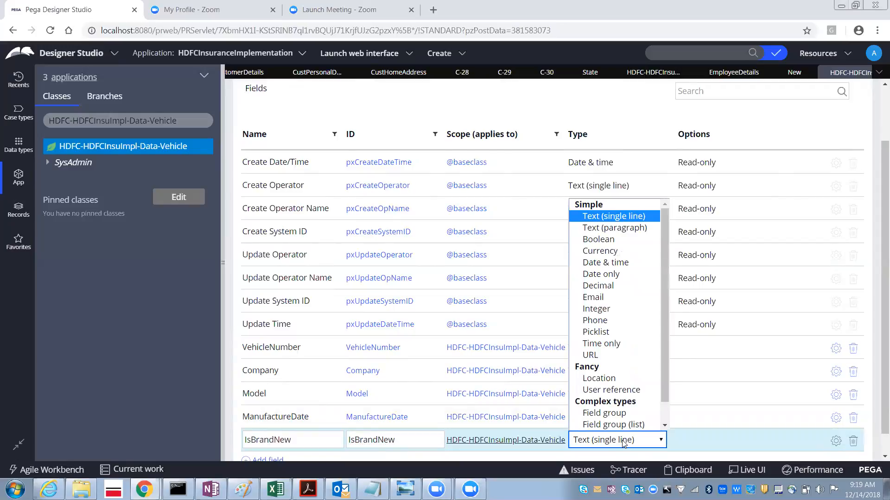
left_click(628, 240)
scroll(672, 373, "down", 1)
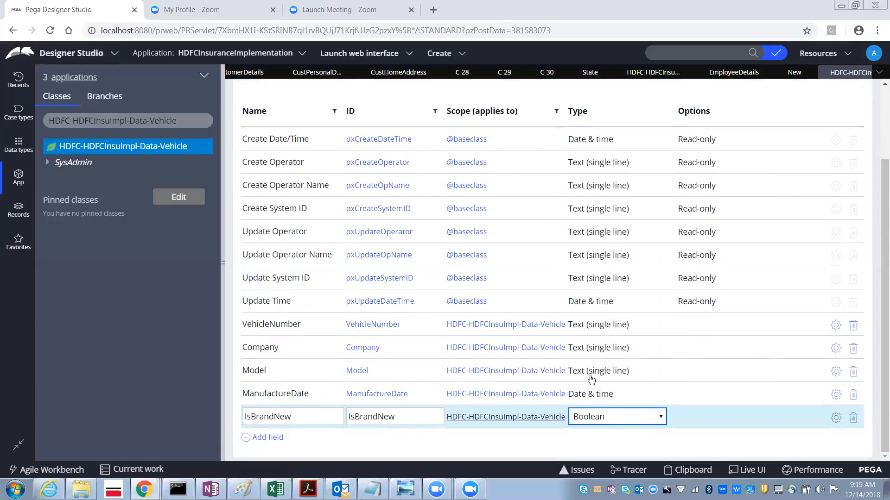
Add a single-line text field named IsPreviouslyInsured to the Vehicle data model.
left_click(263, 438)
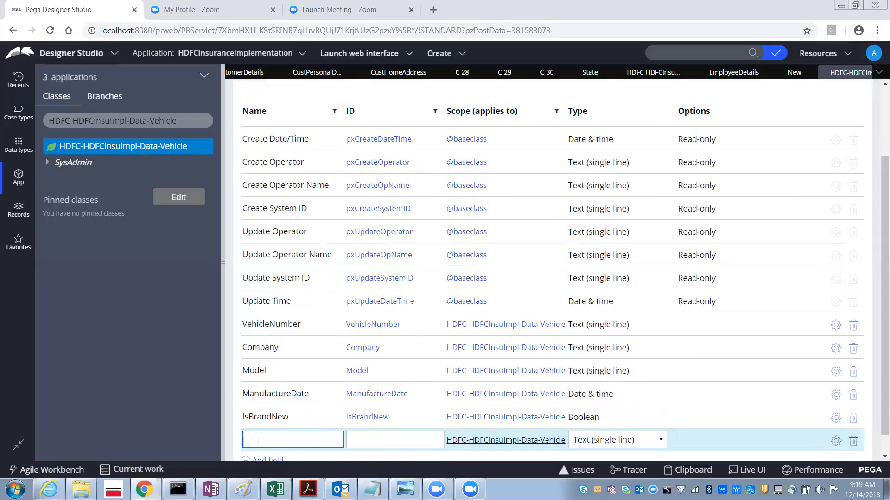
type("IsPreviouslyInsured")
left_click(389, 440)
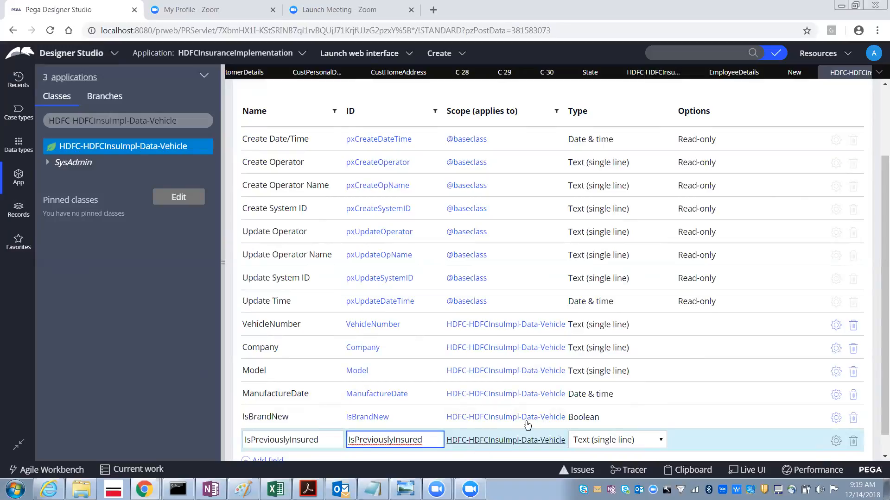
scroll(527, 424, "down", 1)
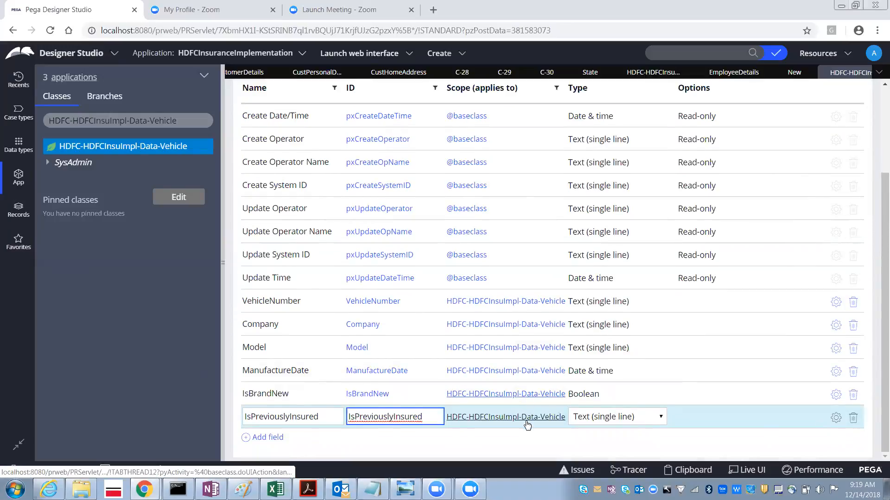
left_click(377, 449)
scroll(678, 150, "up", 5)
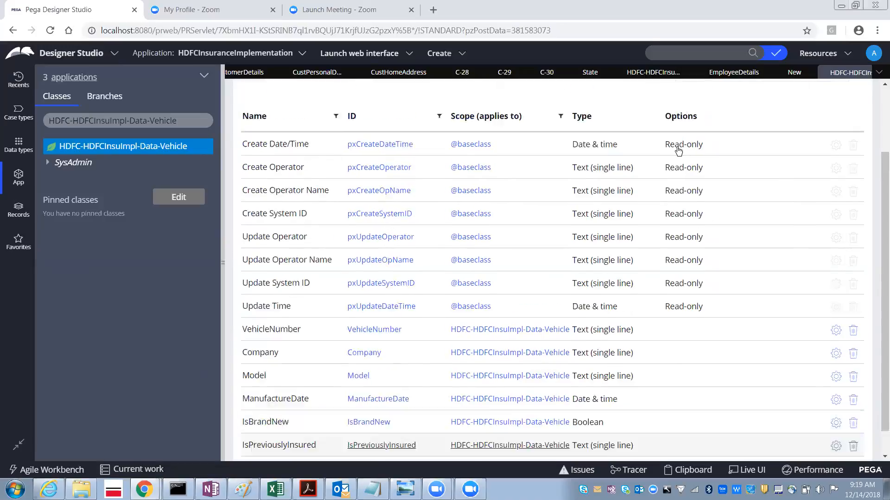
scroll(538, 275, "down", 5)
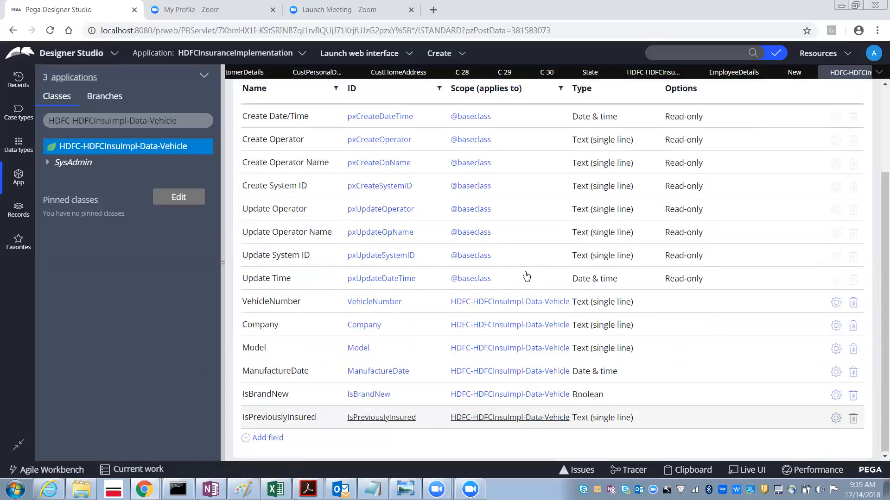
scroll(295, 379, "up", 3)
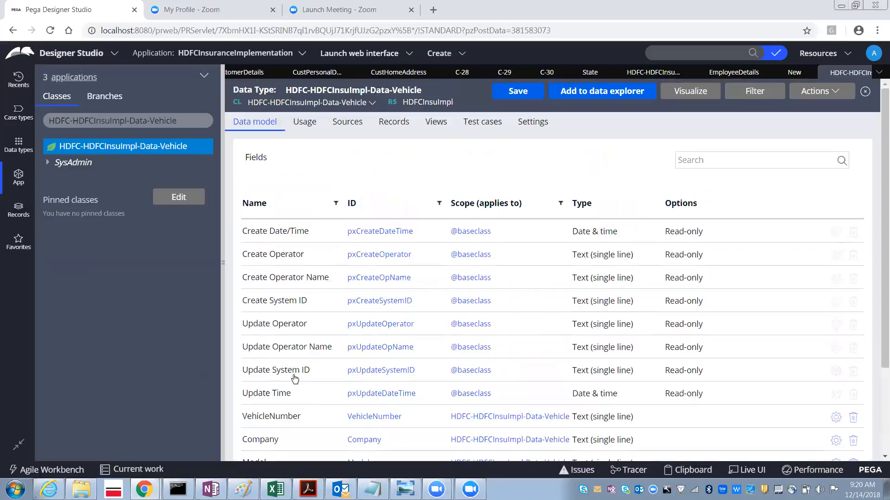
scroll(294, 379, "down", 3)
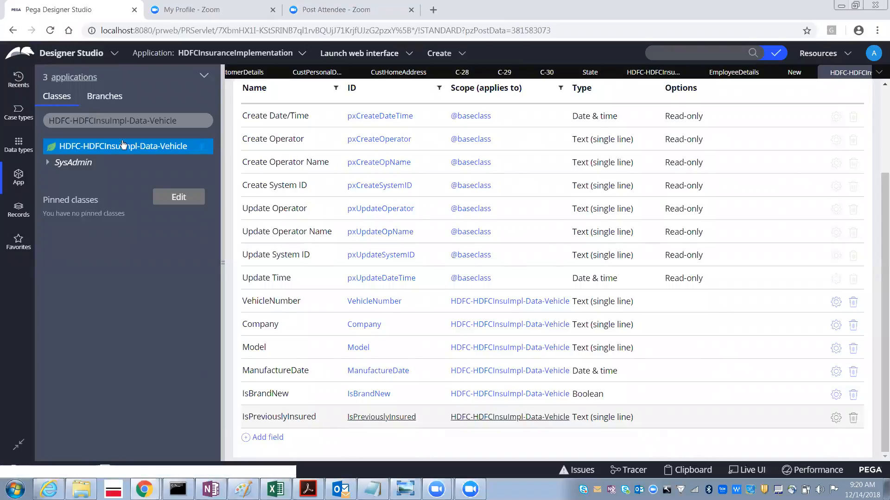
scroll(287, 354, "up", 3)
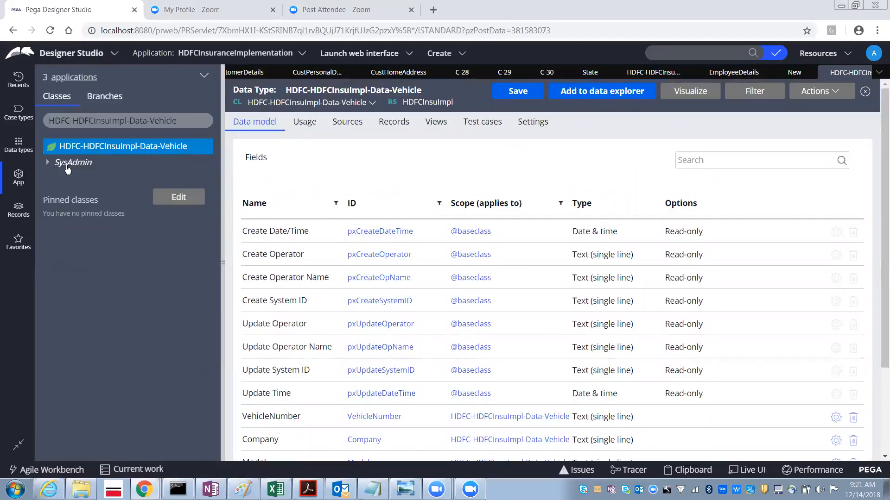
Refresh the class tree and expand the Vehicle data class's data model to list its properties.
right_click(119, 152)
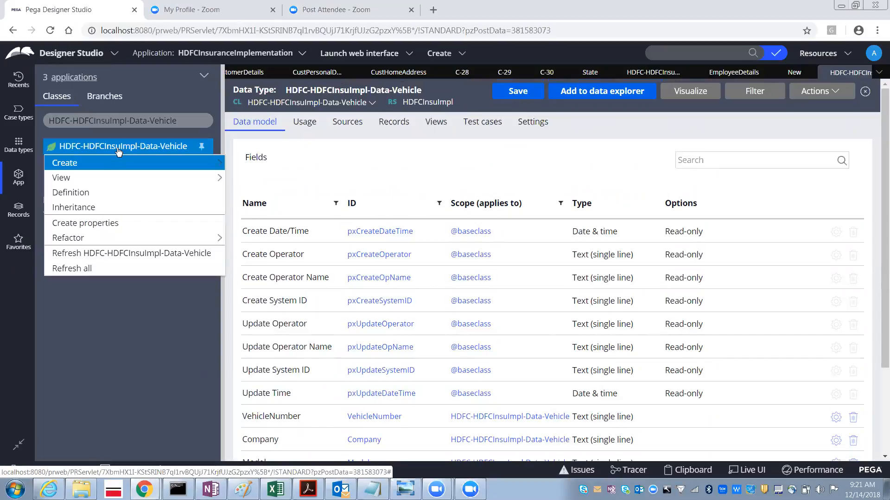
left_click(89, 269)
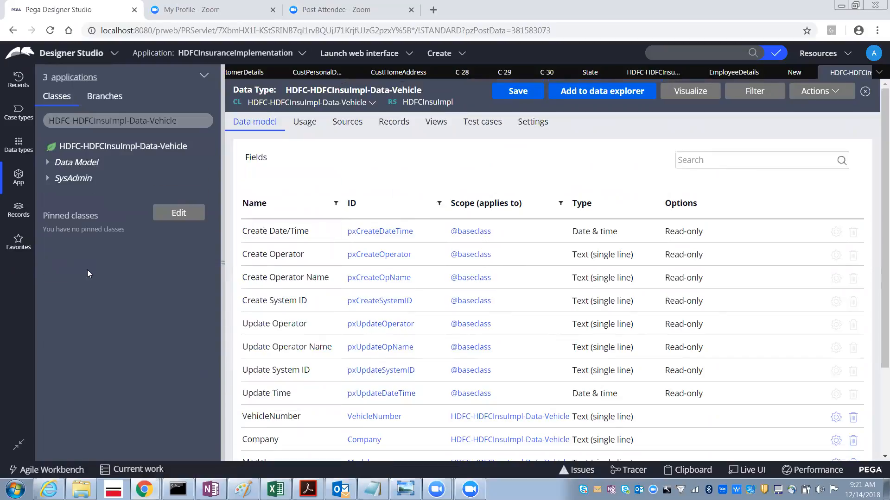
left_click(50, 167)
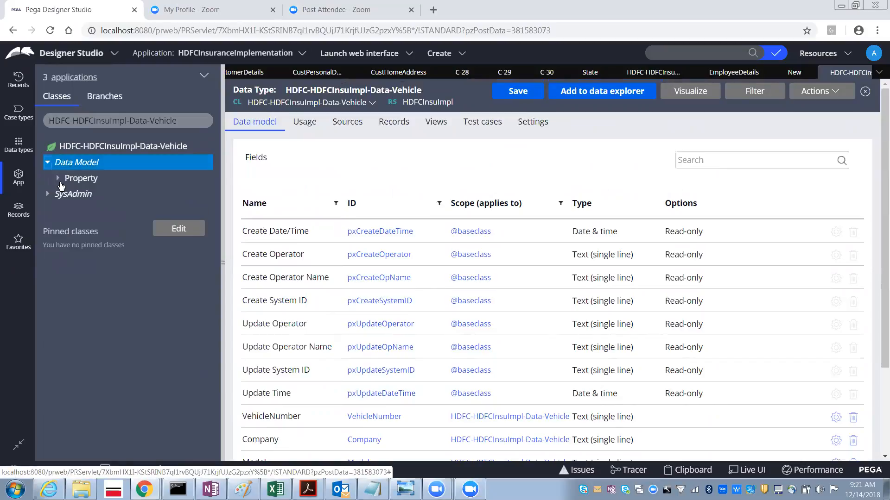
left_click(58, 178)
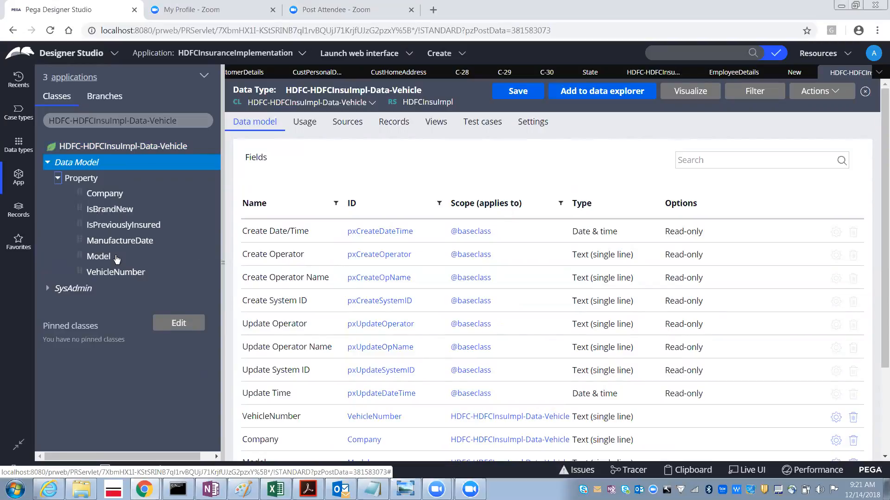
Switch to Paint to view the class inheritance diagram, and return to Pega Designer Studio.
key("alt+Tab")
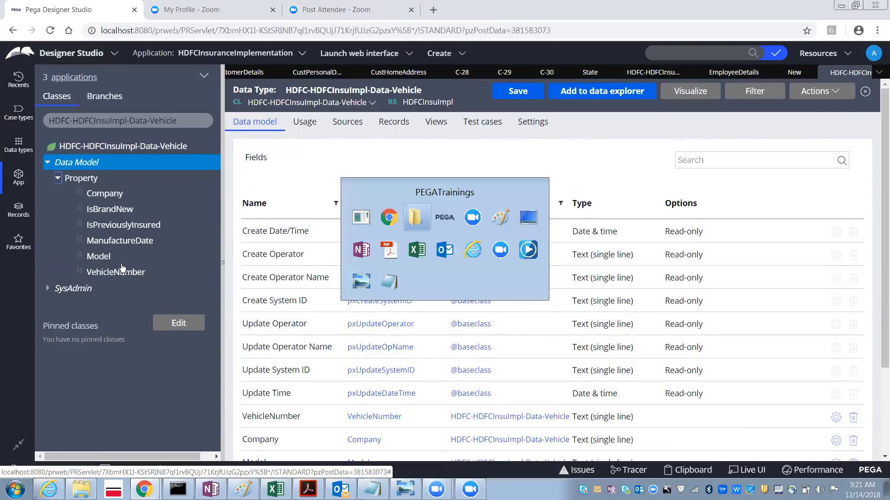
key("alt+Tab")
key("alt+Tab")
key("alt+Tab")
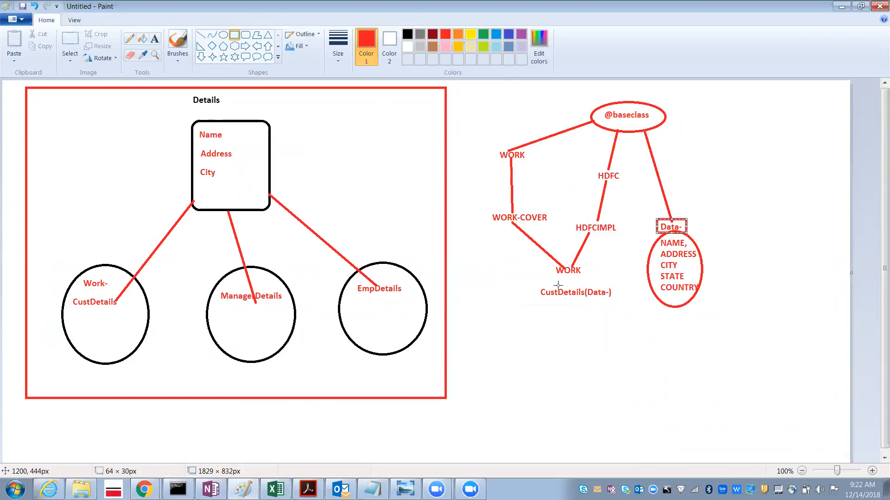
key("alt+Tab")
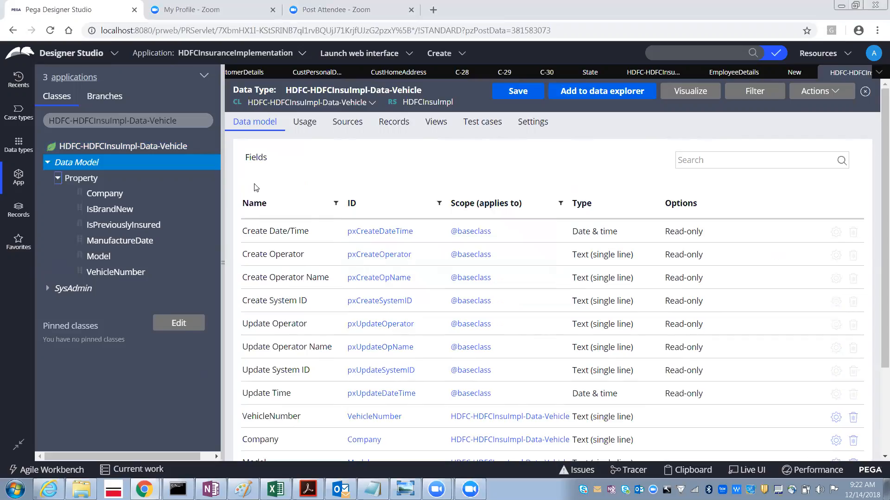
Load the HDFC-HDFCInsuImpl-Work class in the class explorer and expand its data model properties.
left_click_drag(131, 122, 217, 131)
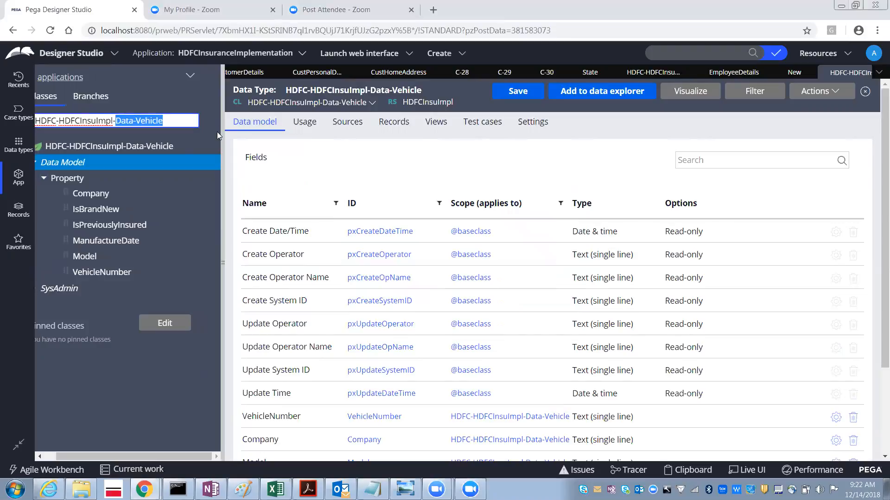
key("BackSpace")
type("work")
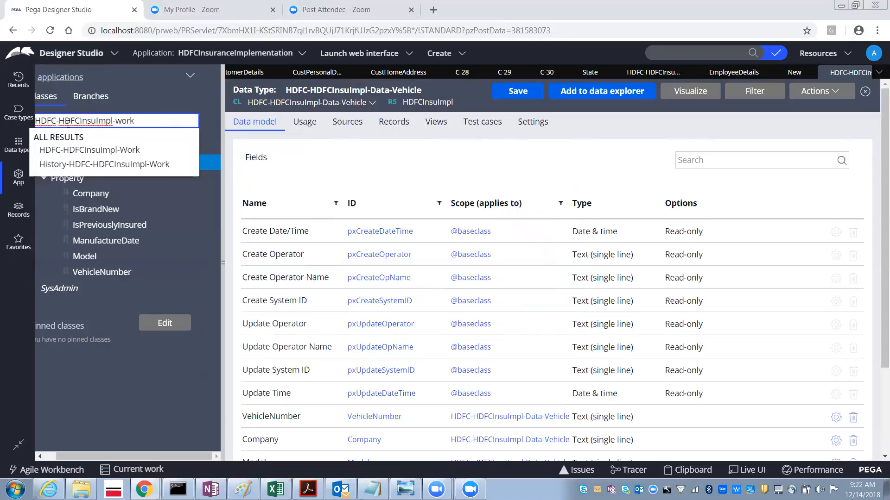
left_click(102, 150)
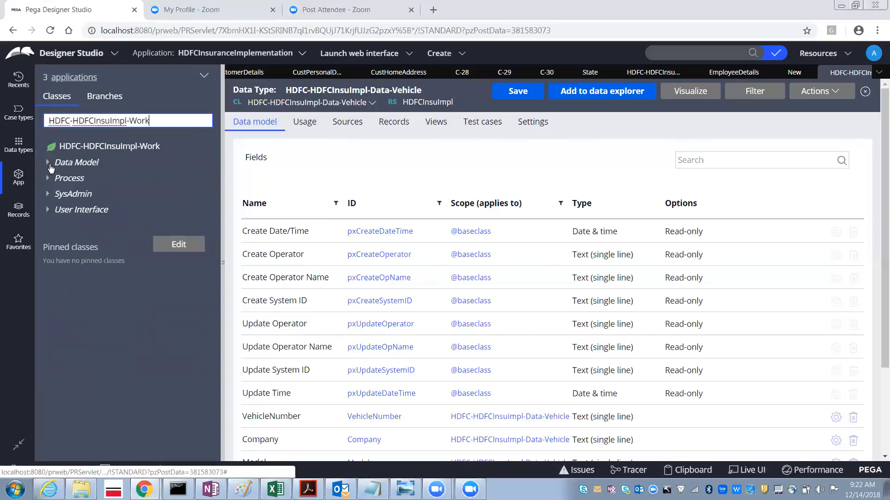
left_click(49, 165)
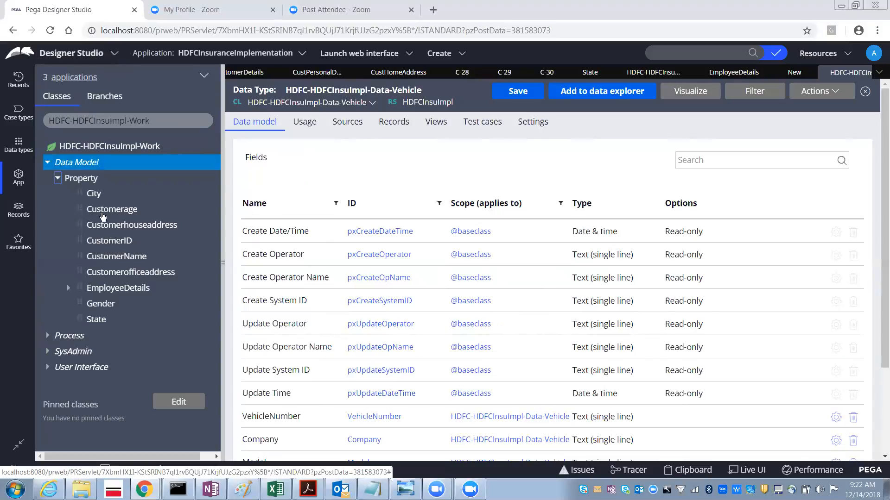
Create and open a property labelled VehicleDetails in the HDFC-HDFCInsuImpl-Work class.
right_click(85, 183)
left_click(87, 196)
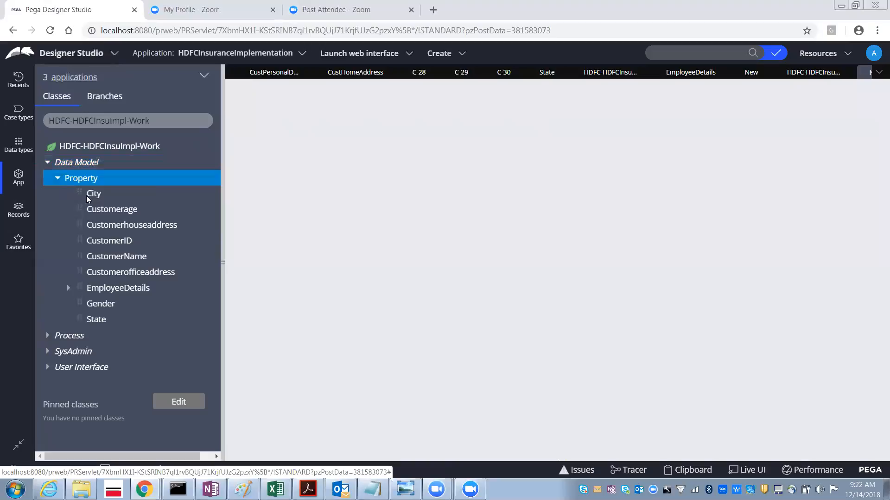
left_click(276, 172)
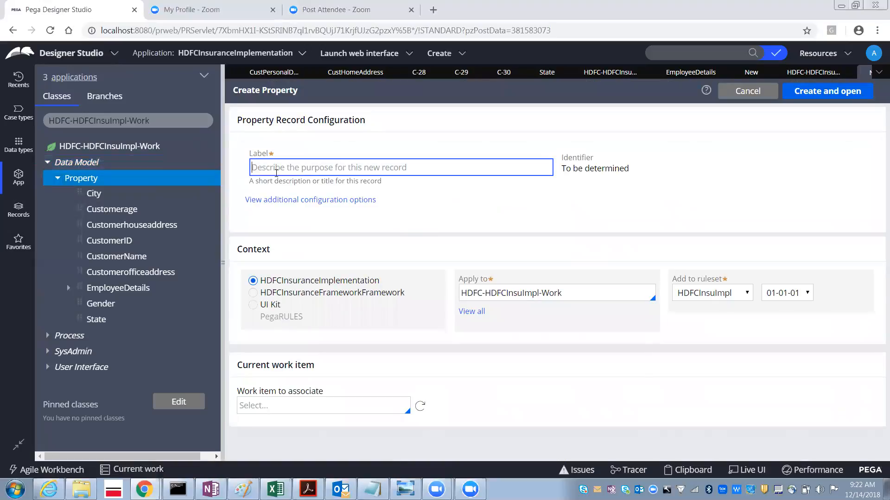
type("V")
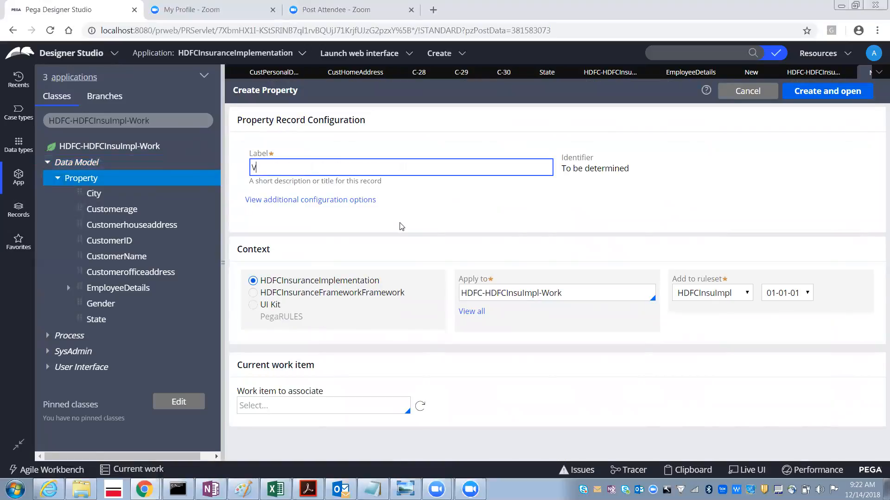
type("ehicleDetails")
key("Tab")
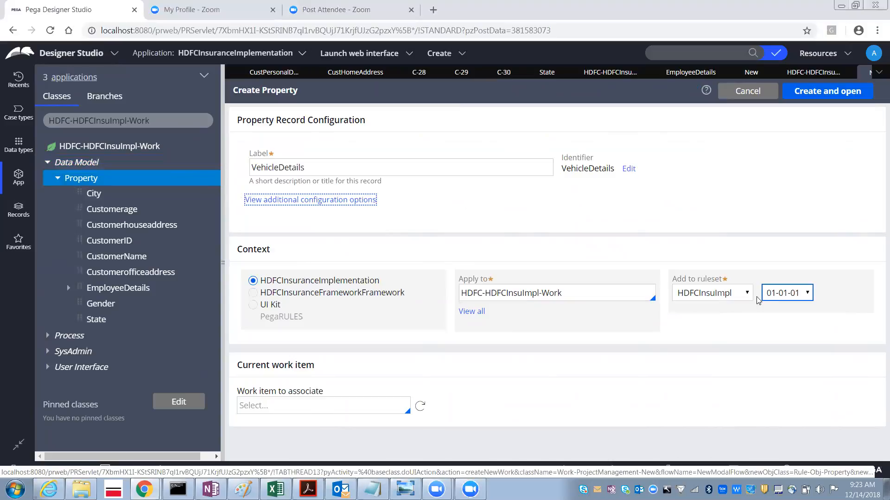
left_click(810, 93)
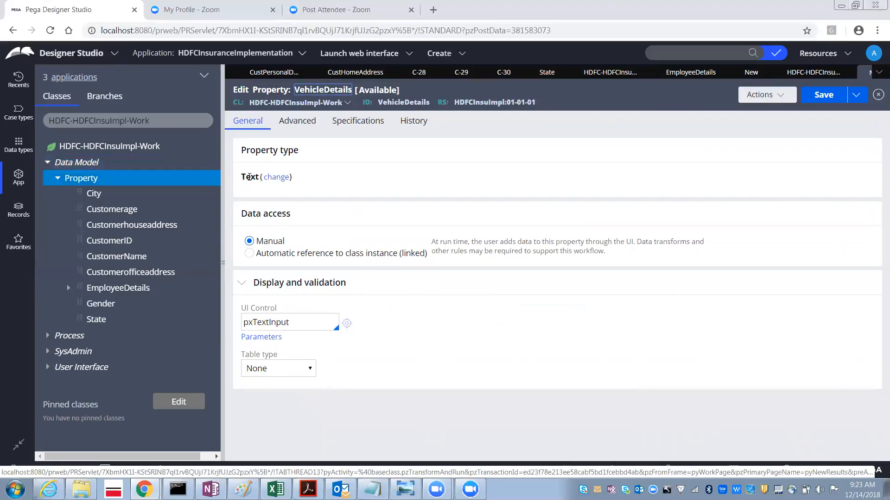
Change the VehicleDetails property type to Single Page.
left_click_drag(241, 177, 259, 182)
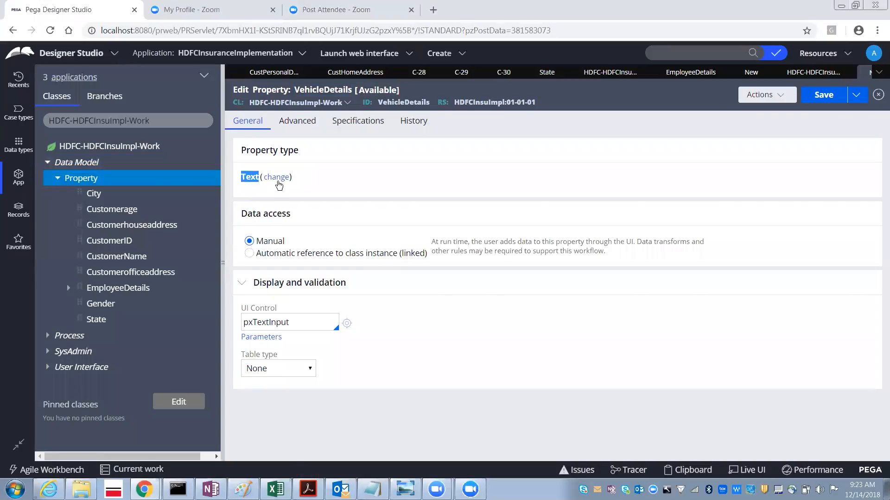
left_click(277, 181)
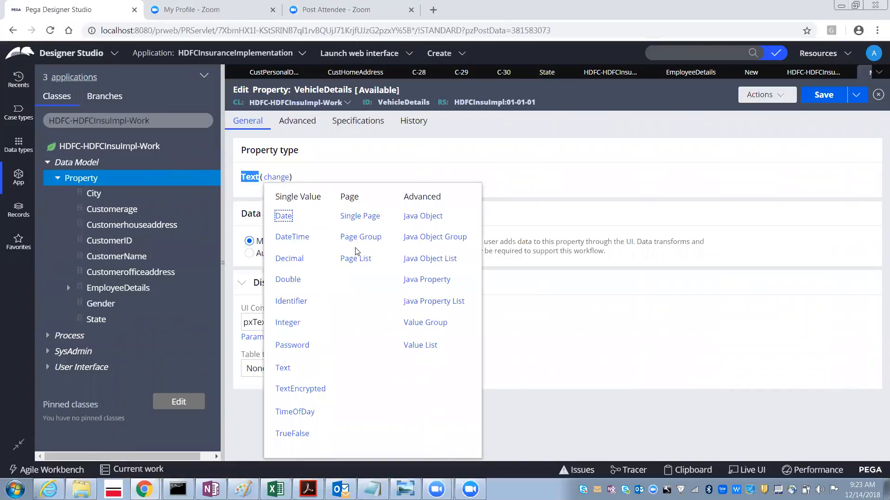
left_click(353, 217)
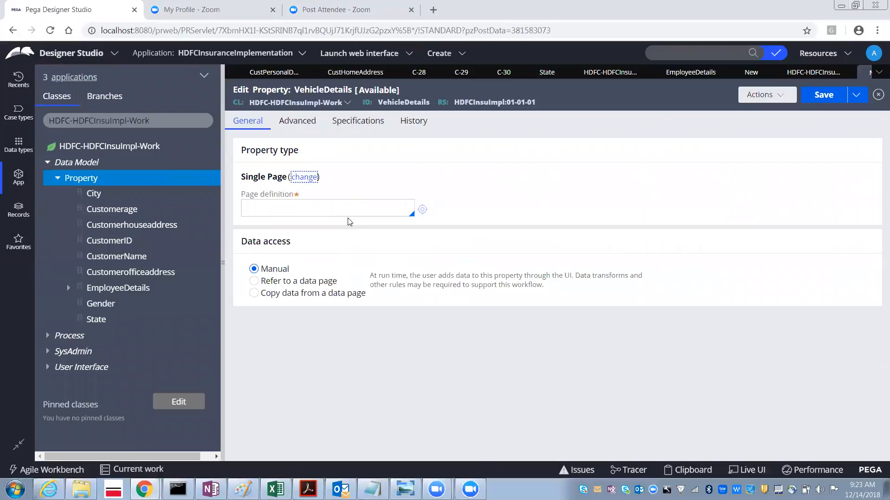
Set the page definition of VehicleDetails to HDFC-HDFCInsuImpl-Data-Vehicle and save the property.
left_click(285, 209)
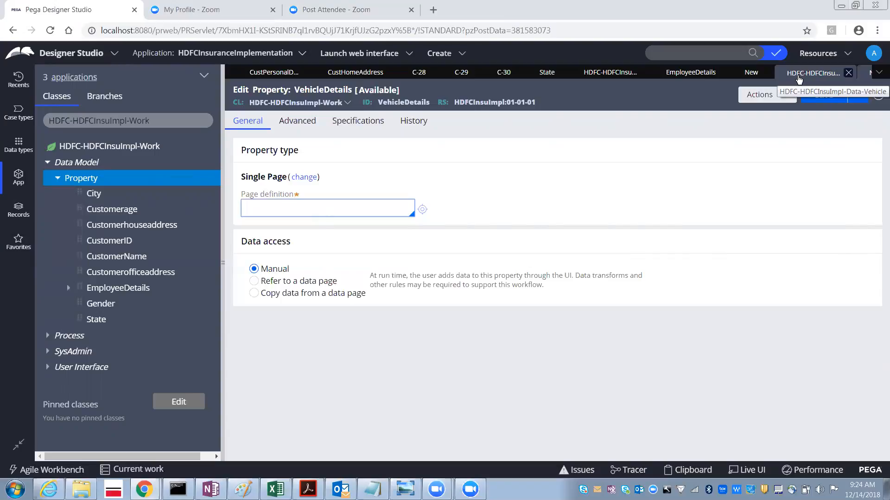
left_click(283, 209)
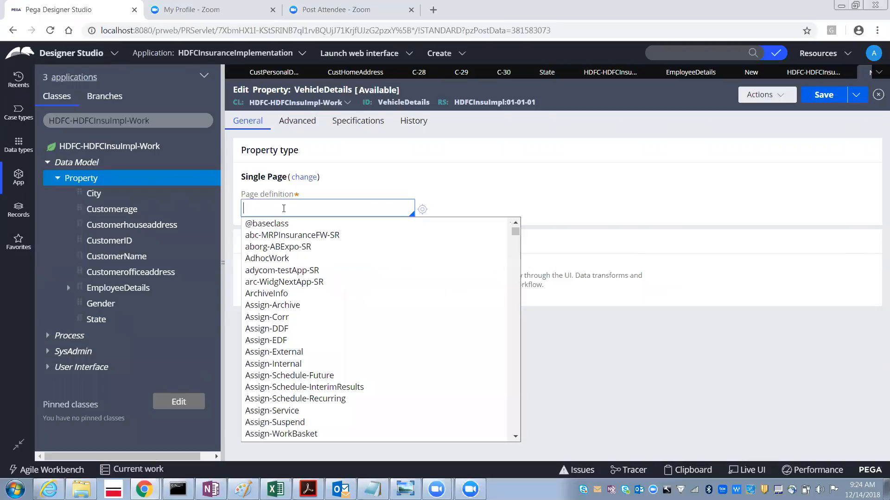
type("hdf")
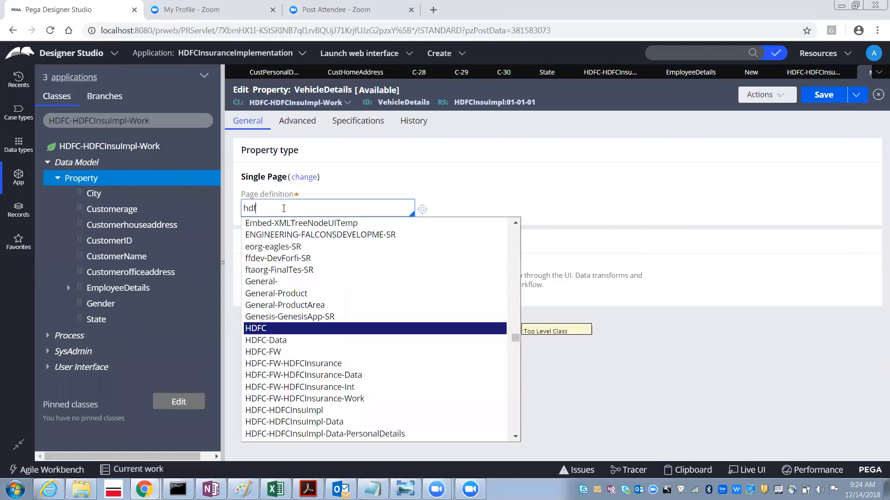
type("c-hdfcin")
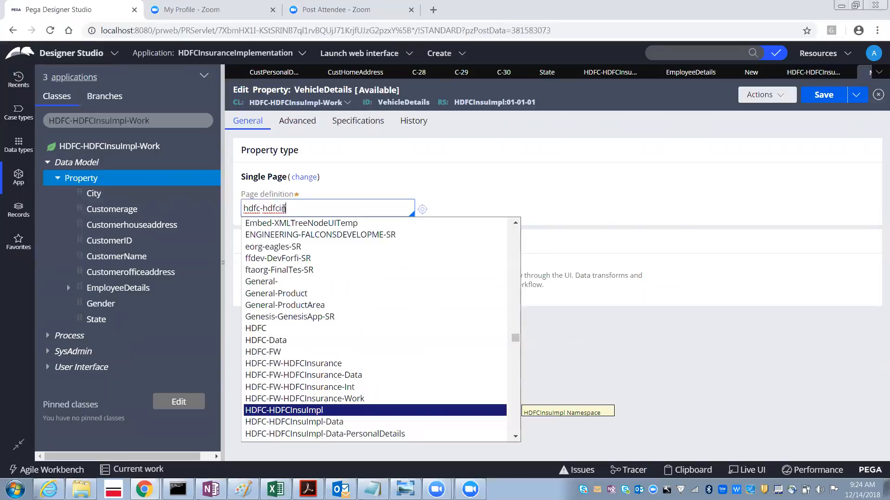
key("Down")
key("Up")
key("Return")
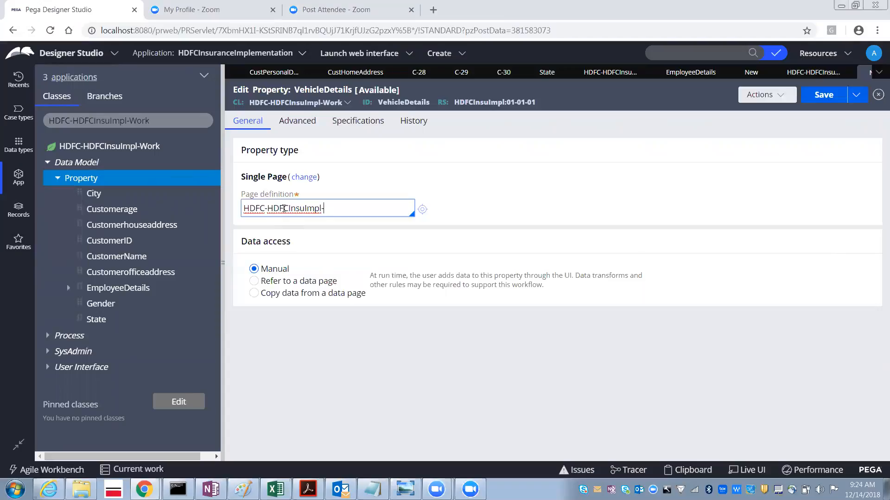
type("data-")
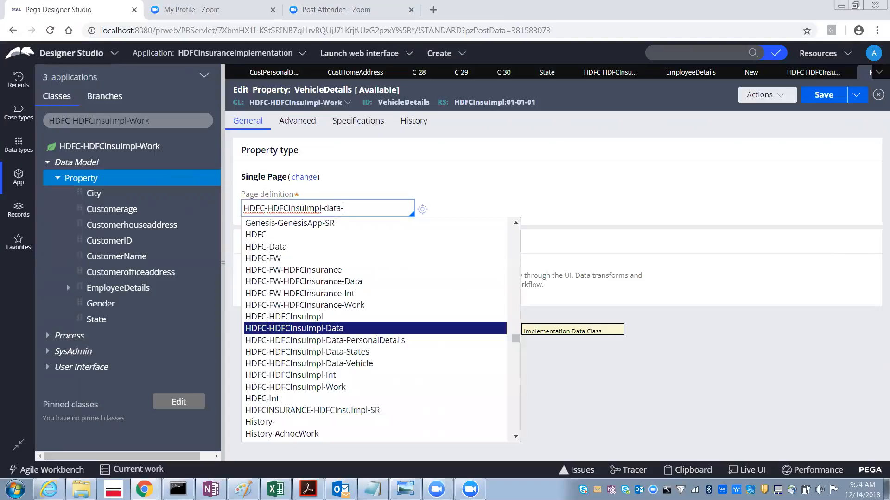
key("Down")
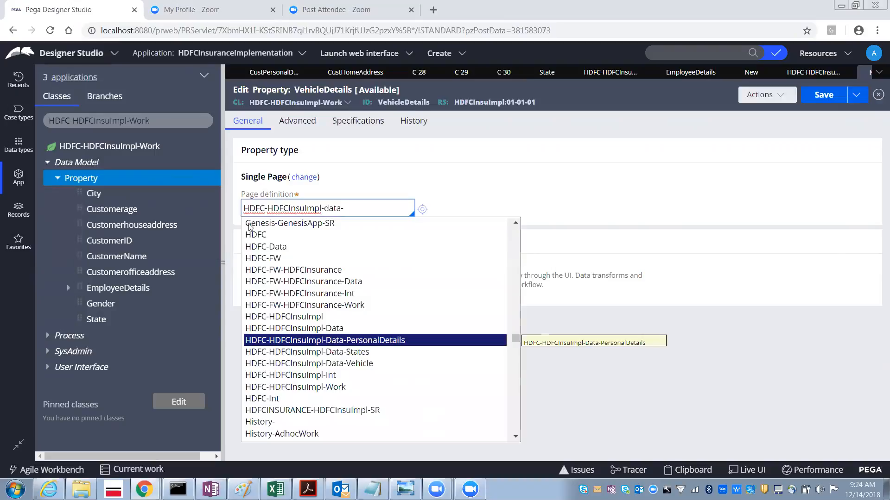
left_click(323, 364)
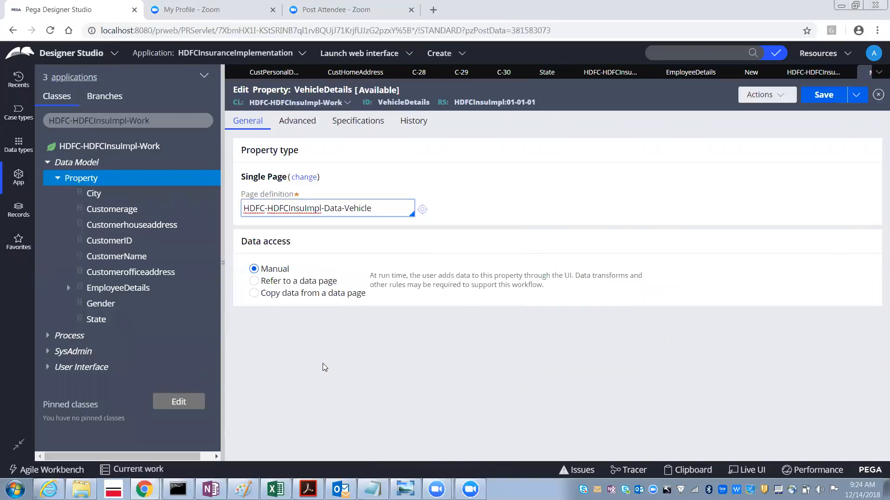
left_click(819, 105)
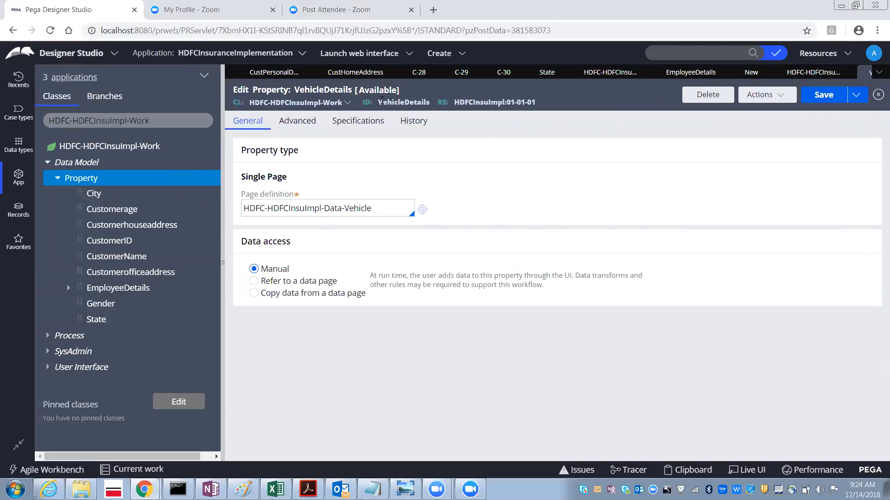
Refresh the class tree and expand VehicleDetails and EmployeeDetails under the Work class to examine their embedded properties.
left_click_drag(380, 100, 430, 101)
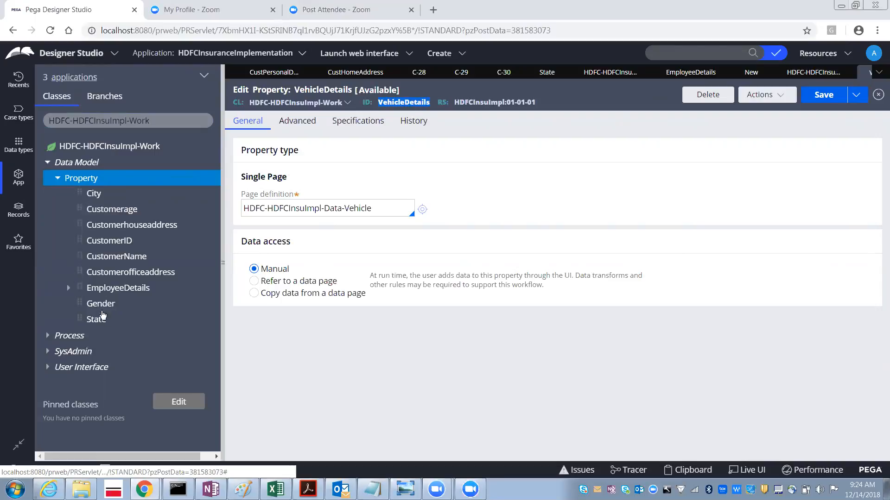
right_click(130, 151)
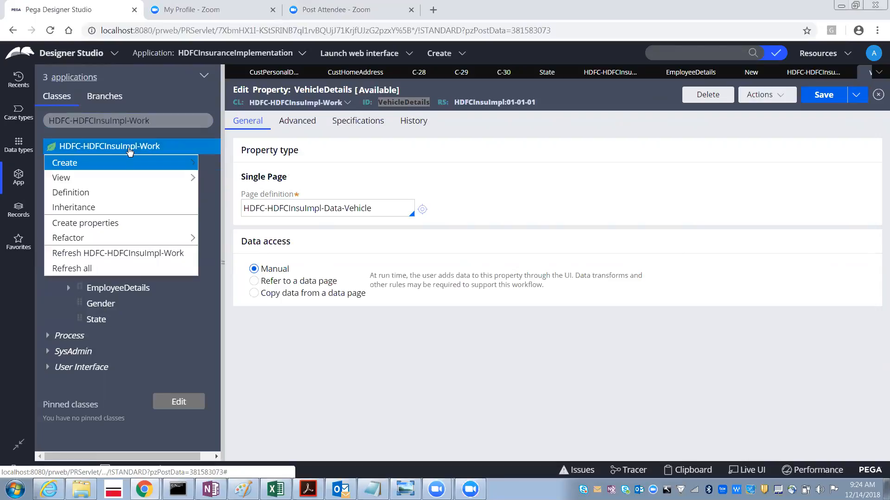
left_click(97, 269)
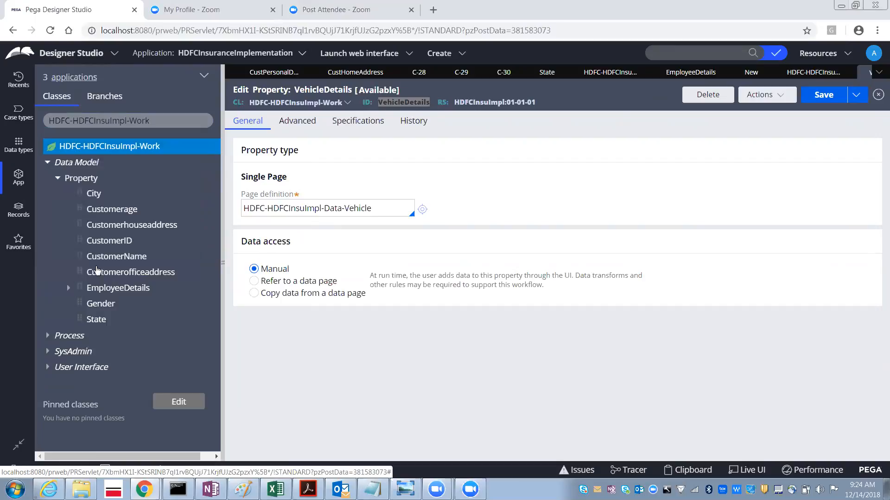
left_click(49, 162)
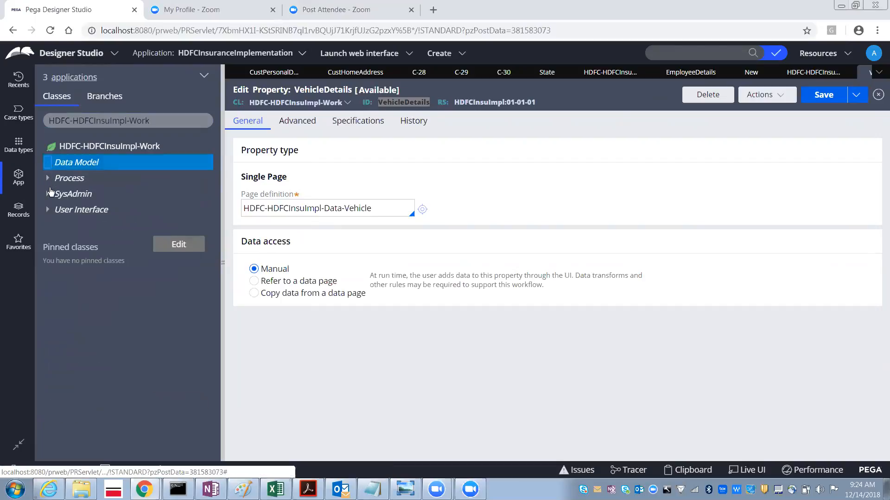
left_click(59, 180)
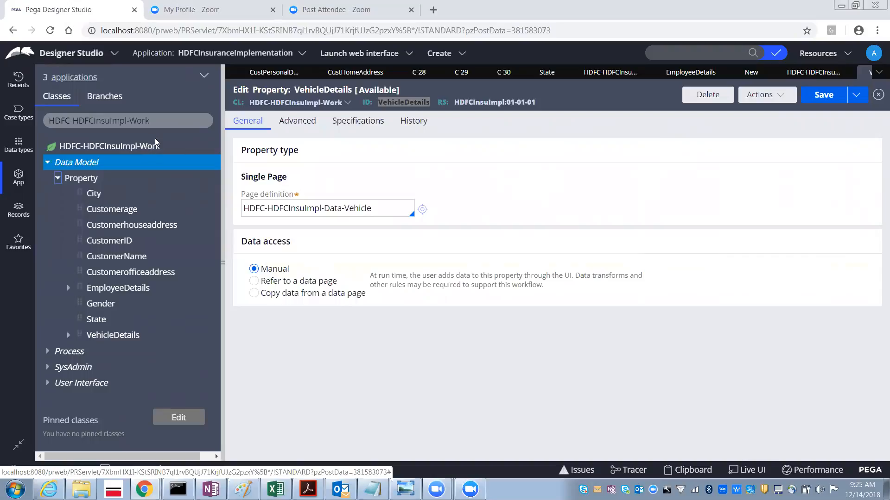
left_click(68, 335)
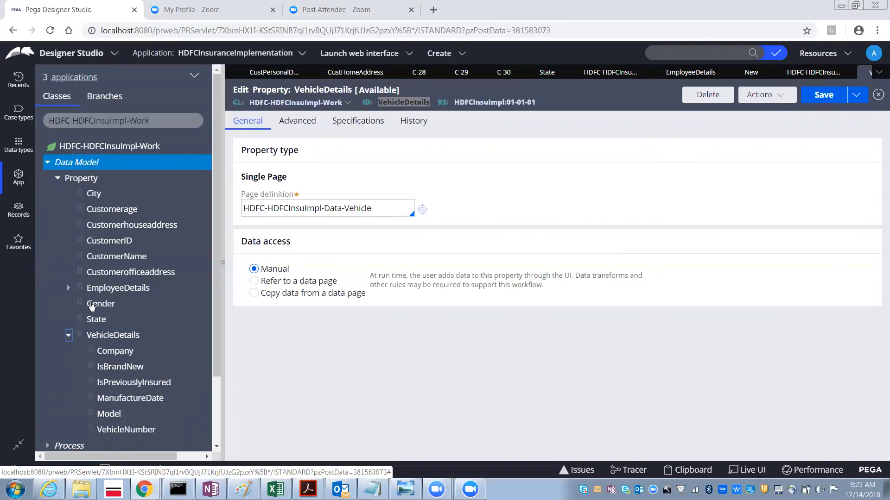
left_click(68, 289)
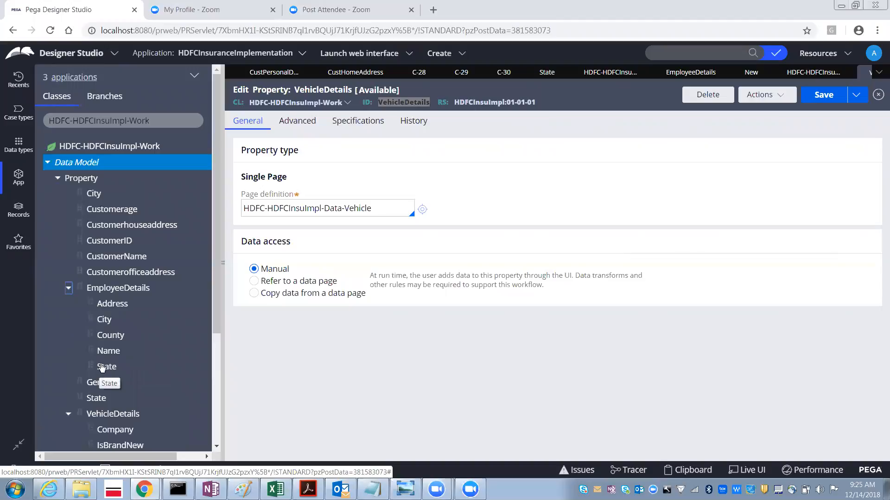
Create and open a property labelled PresentAddress in the HDFC-HDFCInsuImpl-Work class.
left_click(68, 288)
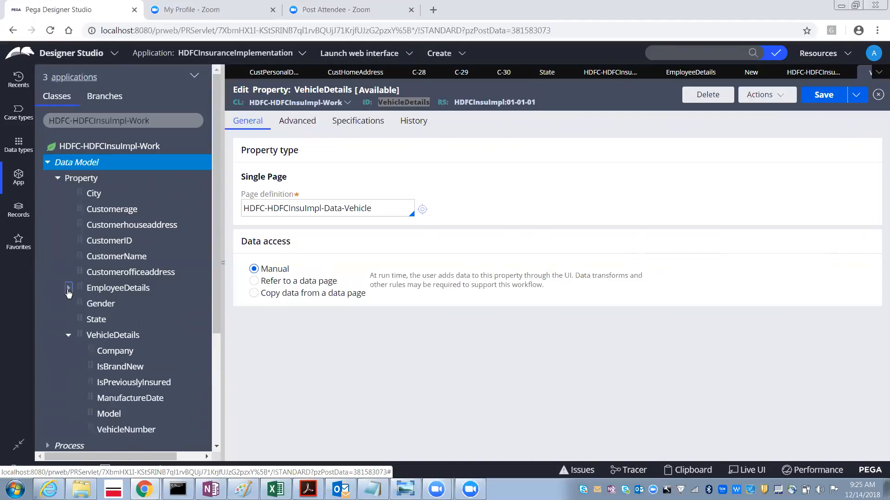
left_click(67, 335)
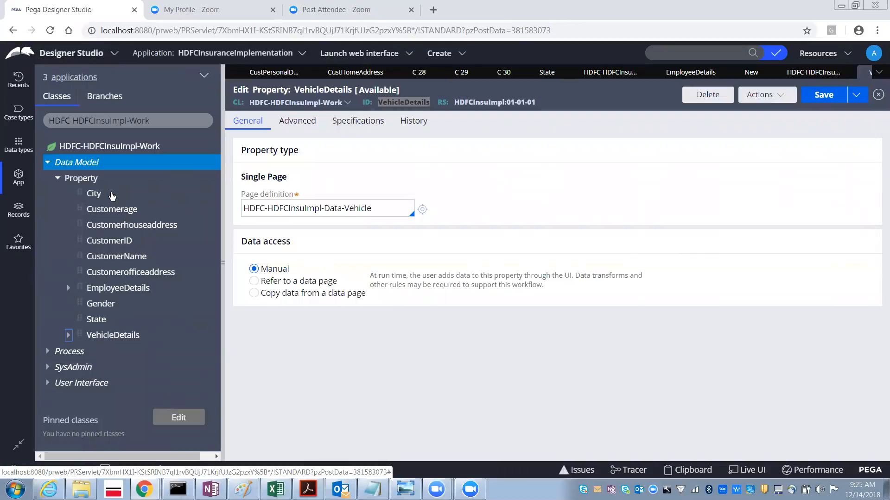
right_click(84, 182)
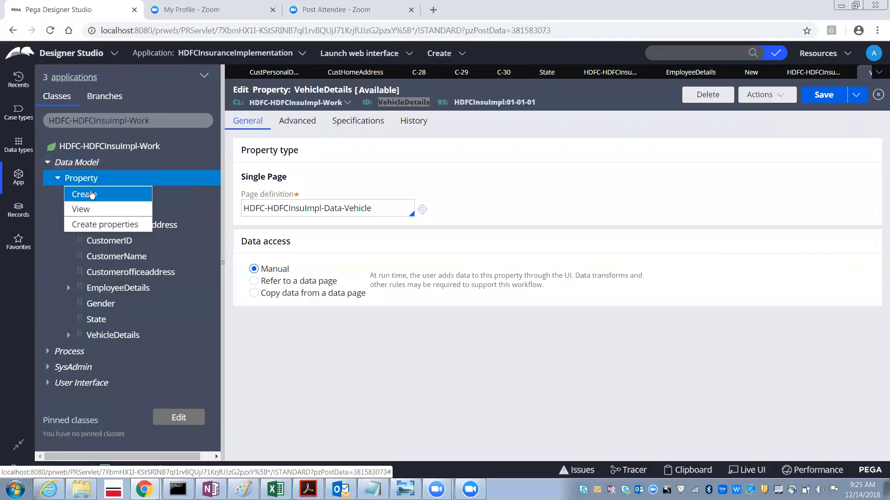
left_click(89, 193)
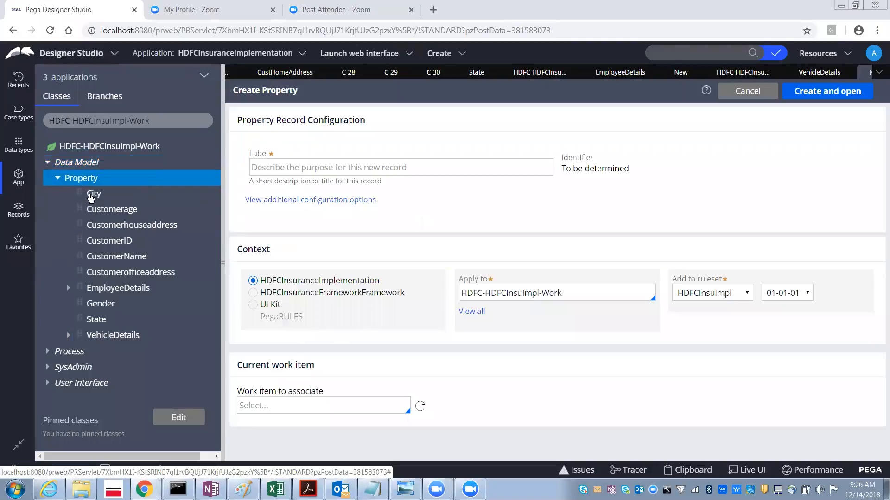
left_click(288, 168)
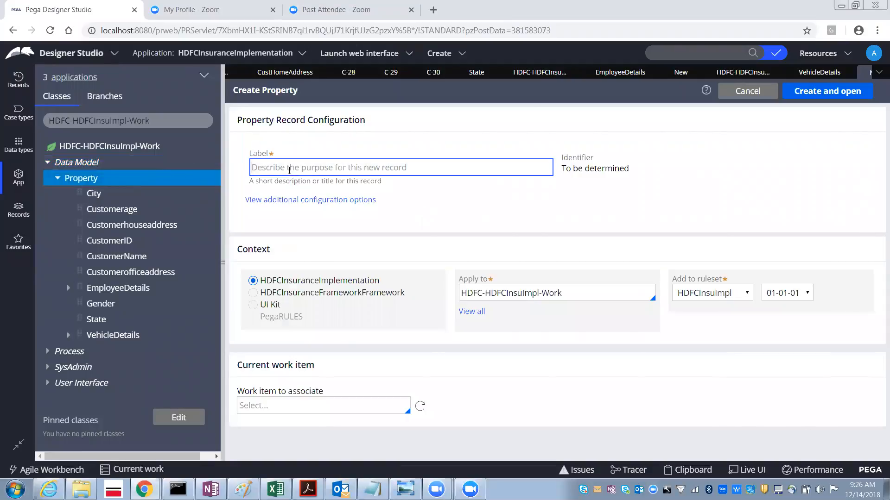
type("PresentAddr")
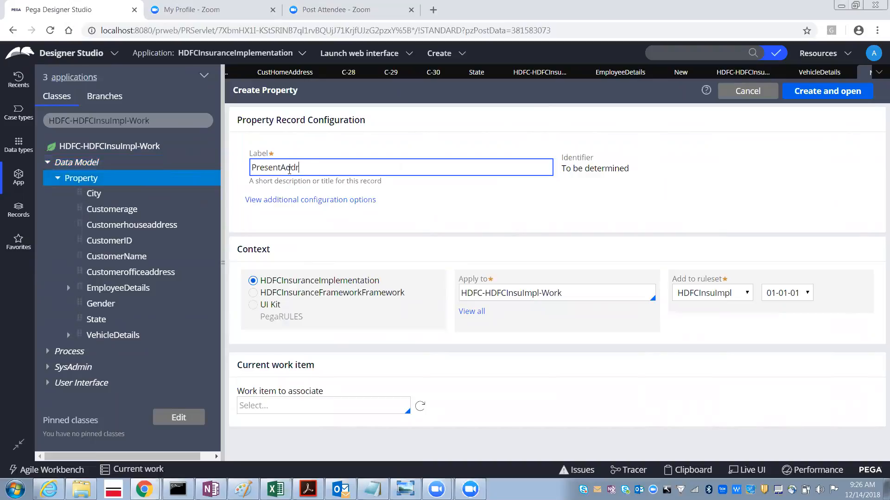
type("ess")
key("Tab")
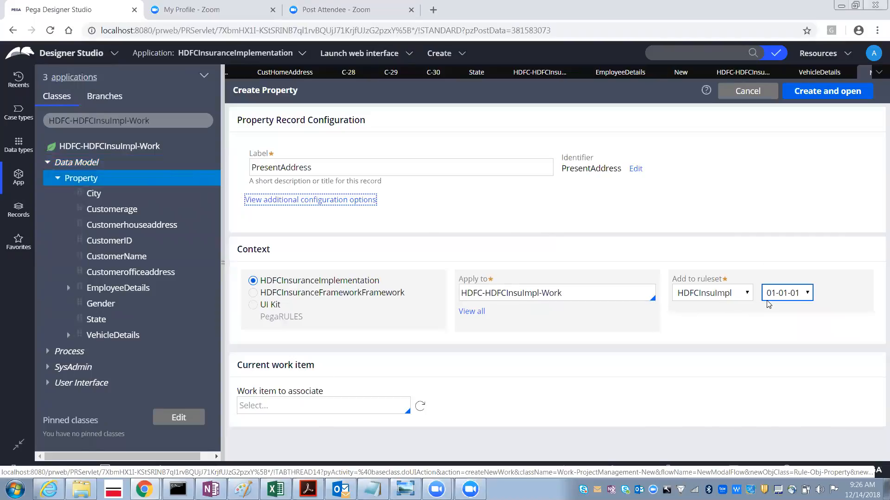
left_click(810, 94)
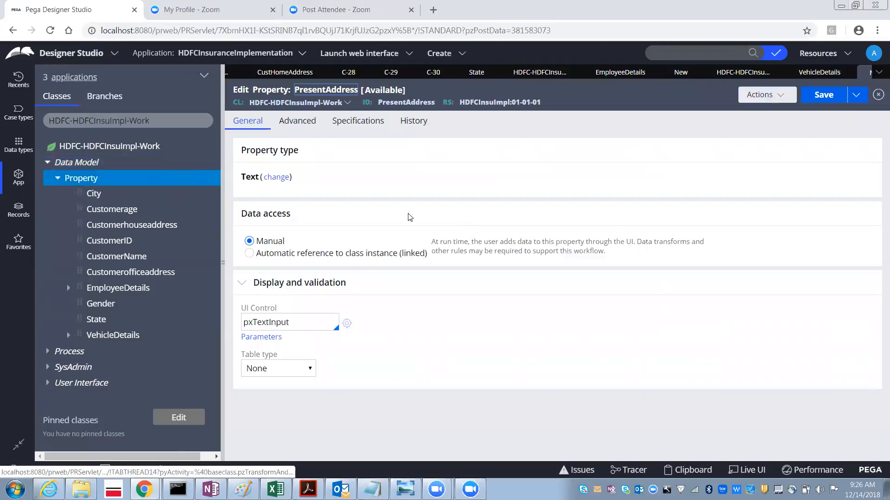
Make PresentAddress a Single Page property with page definition HDFC-HDFCInsuImpl-Data-PersonalDetails and save it.
left_click(275, 179)
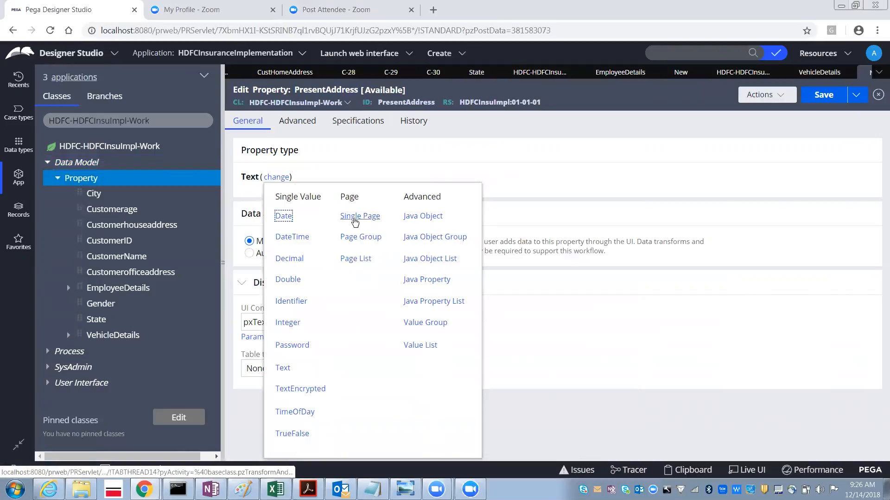
left_click(356, 218)
left_click(332, 210)
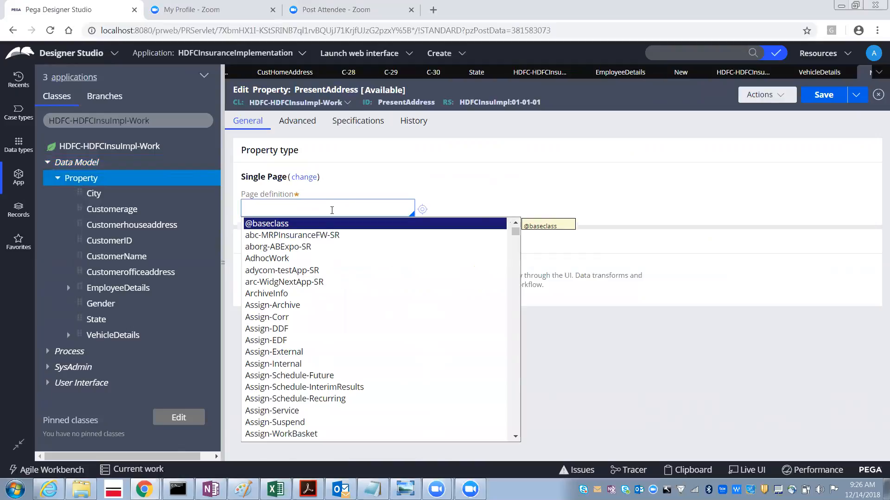
type("hdfc-hdfcin")
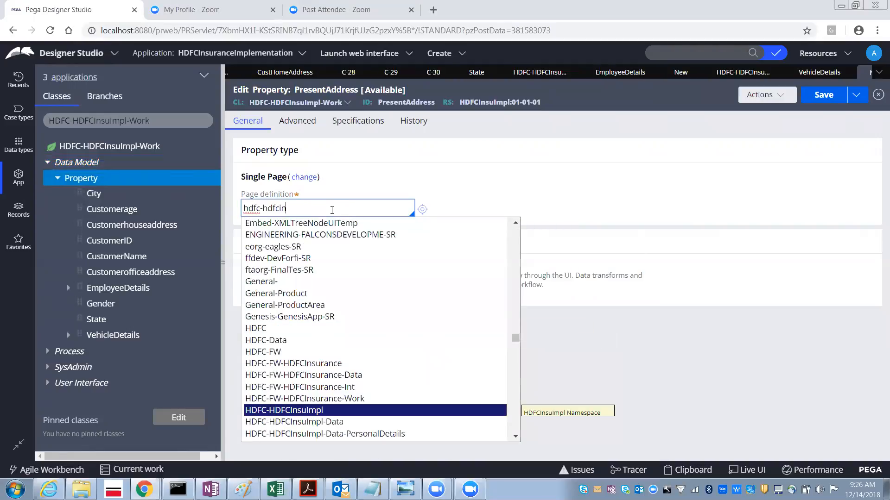
key("Down")
key("Down")
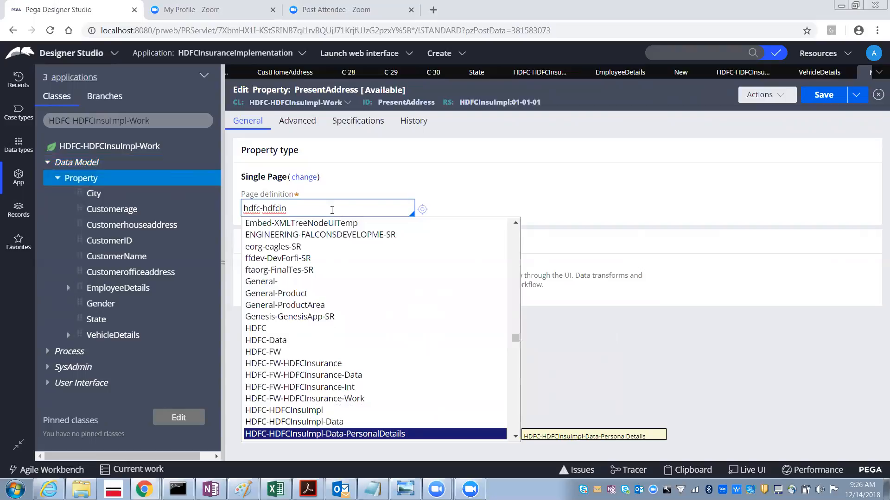
key("Return")
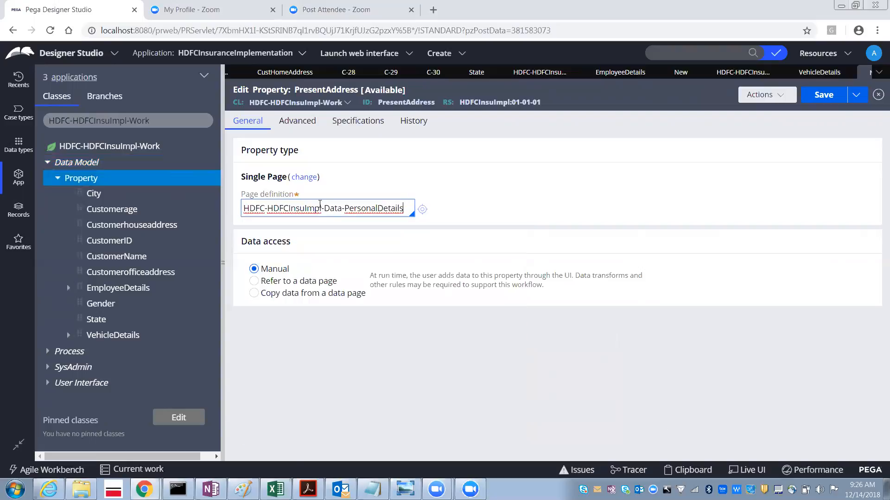
left_click(68, 288)
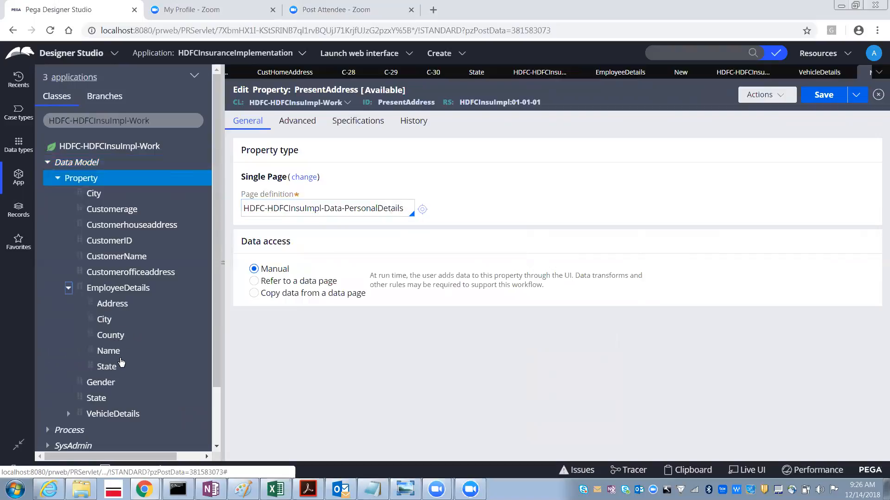
left_click(816, 101)
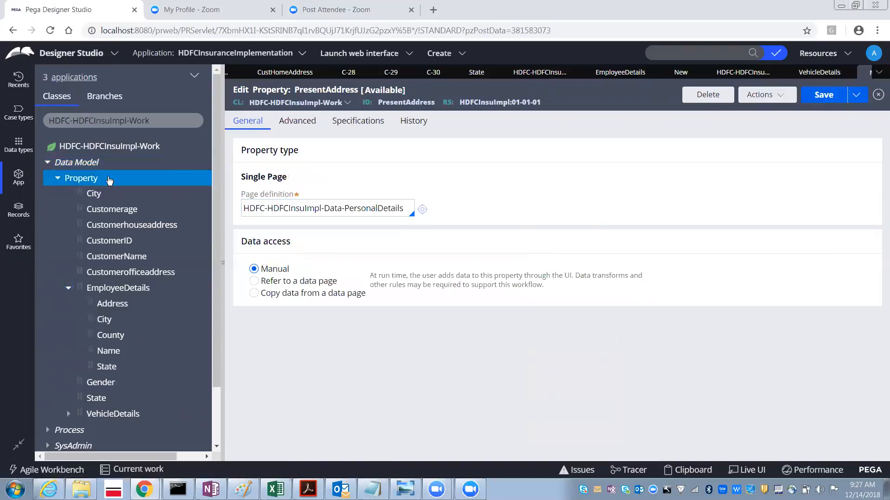
Try to create another property in the HDFC-HDFCInsuImpl-Work class.
right_click(78, 183)
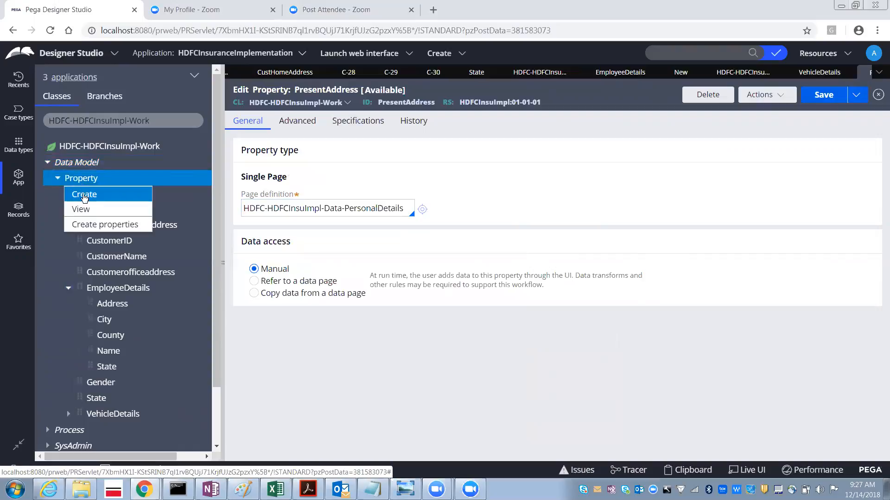
left_click(84, 199)
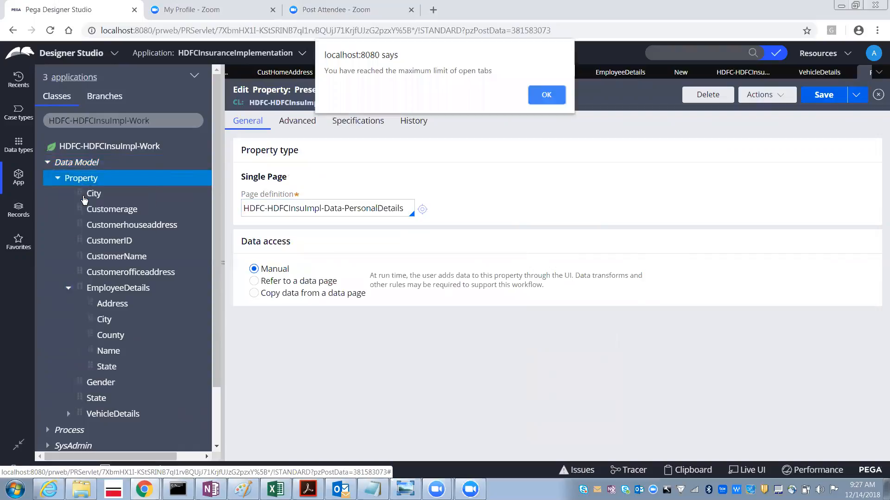
left_click(545, 96)
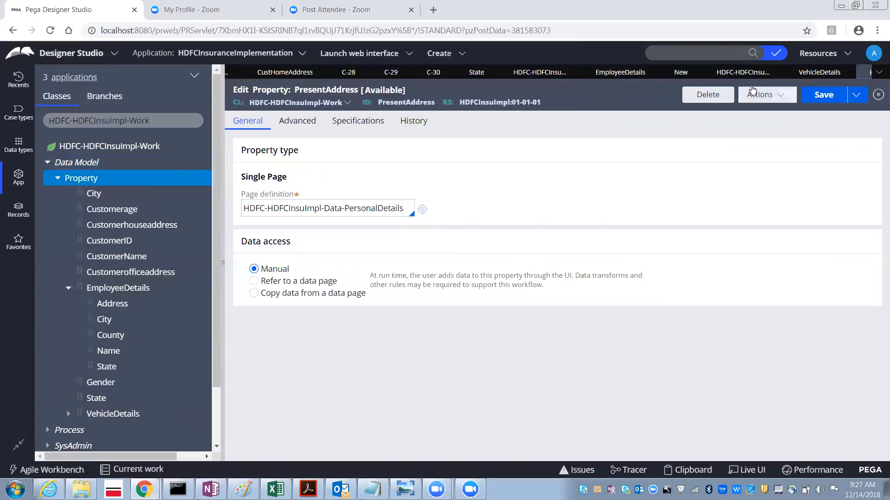
Close the blank new property form, C-28, C-29, C-30, CustHomeAddress, State and the HDFC-HDFCInsuImpl-Data-Vehicle class, and return to PresentAddress.
left_click(680, 73)
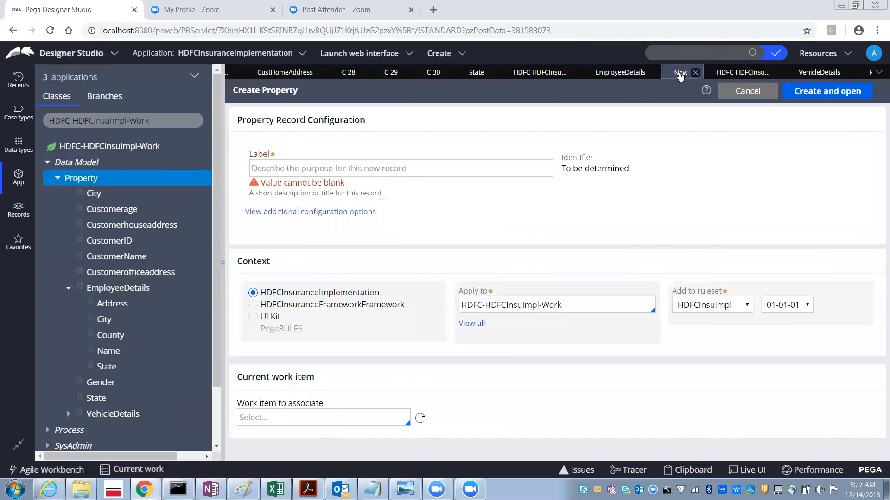
left_click(695, 72)
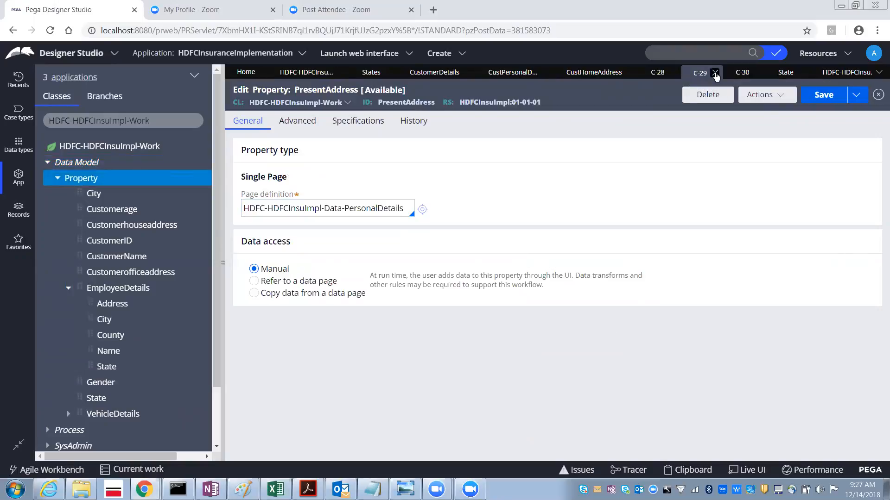
left_click(715, 73)
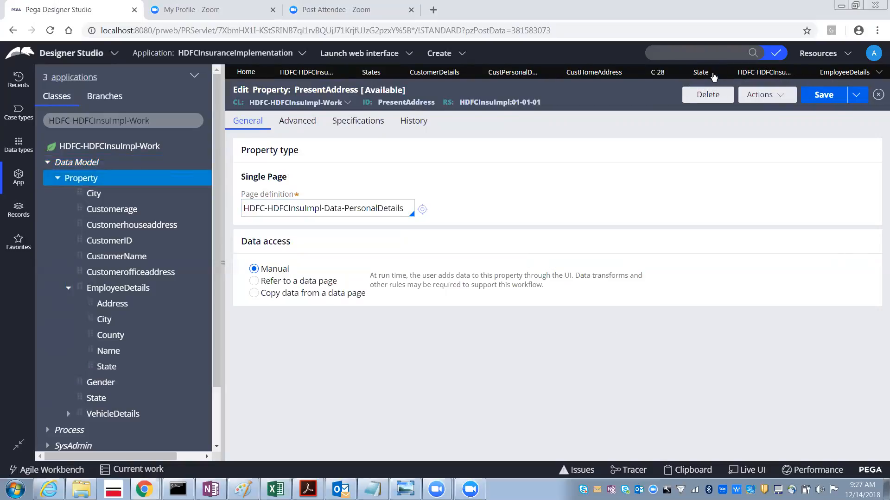
left_click(660, 76)
left_click(673, 73)
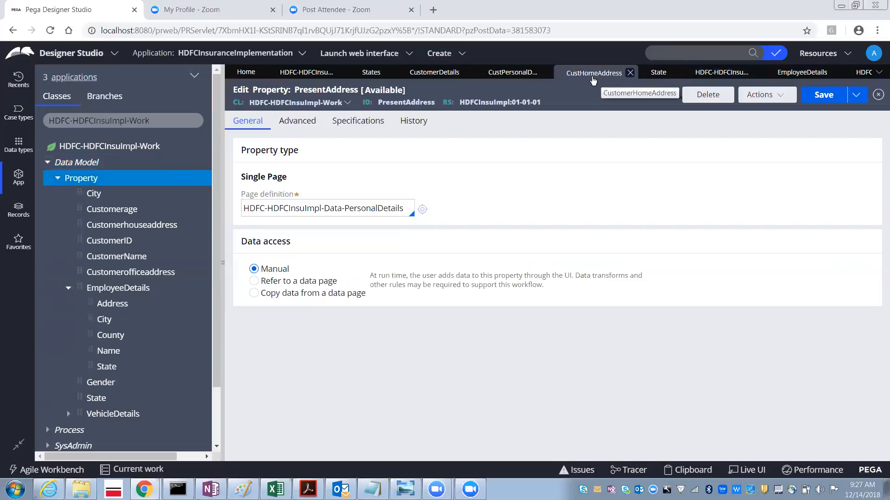
left_click(631, 73)
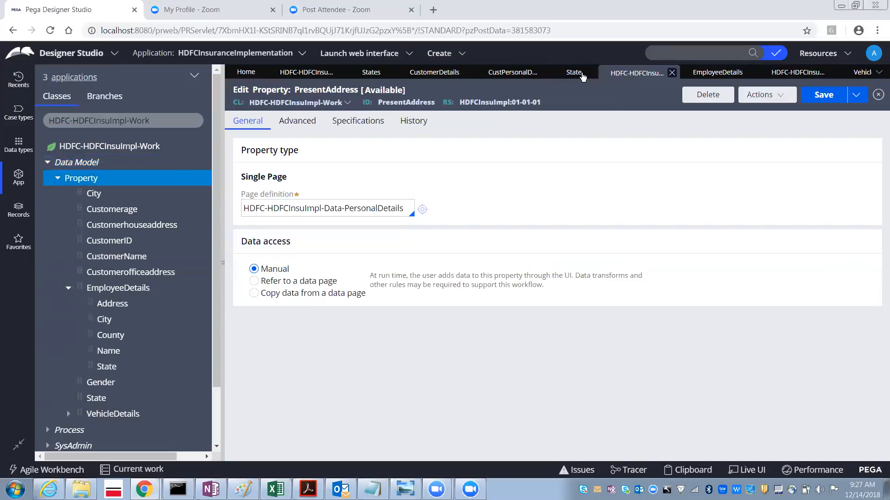
left_click(591, 74)
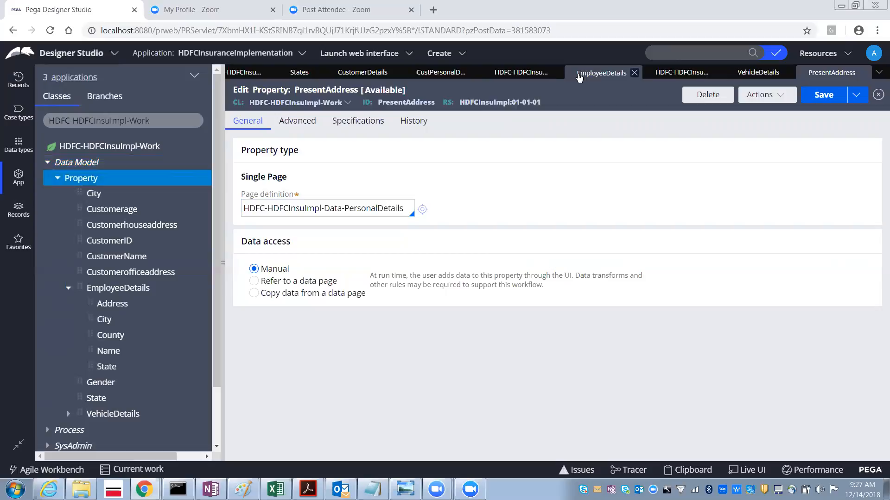
left_click(535, 74)
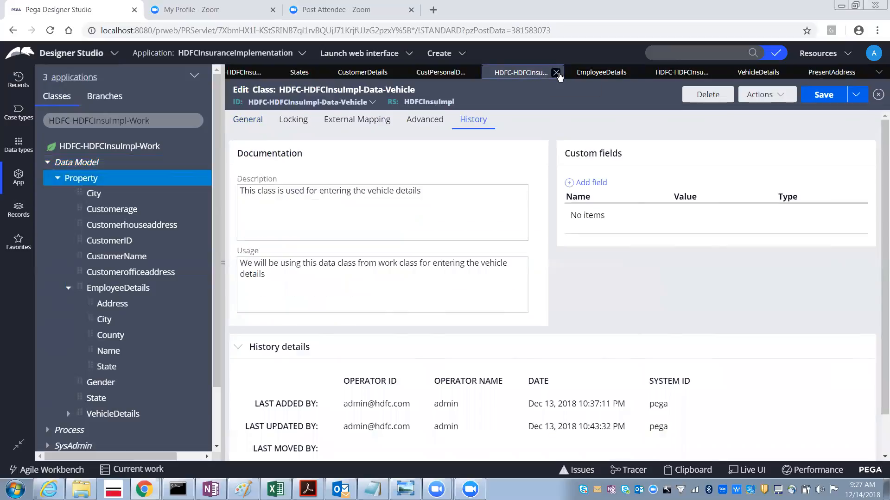
left_click(555, 73)
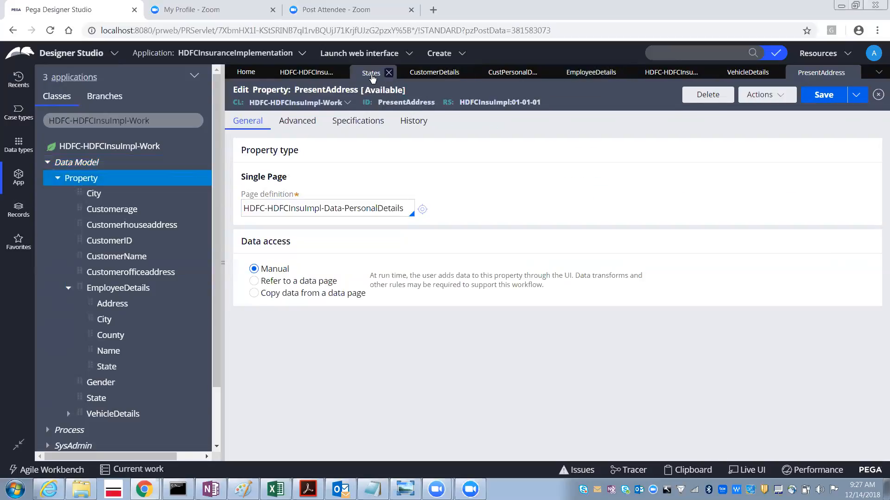
left_click(298, 73)
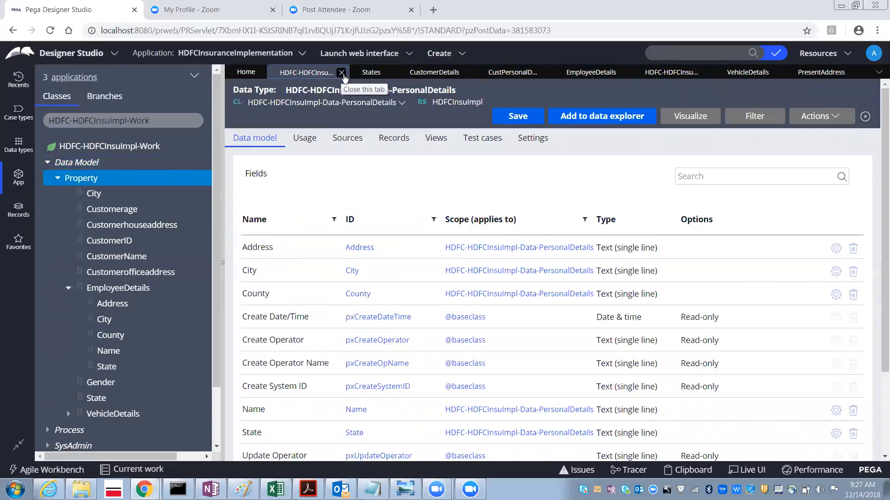
left_click(817, 72)
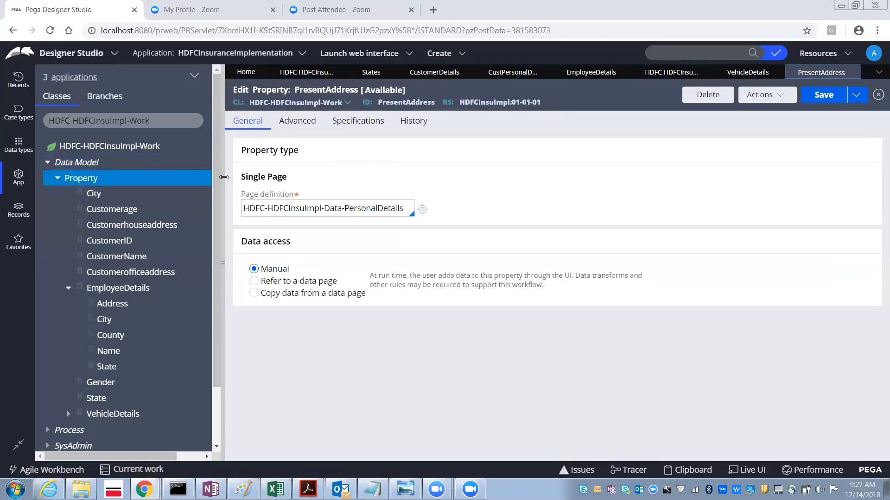
Create and open a property labelled PermanentAddress in the HDFC-HDFCInsuImpl-Work class.
right_click(83, 179)
left_click(88, 193)
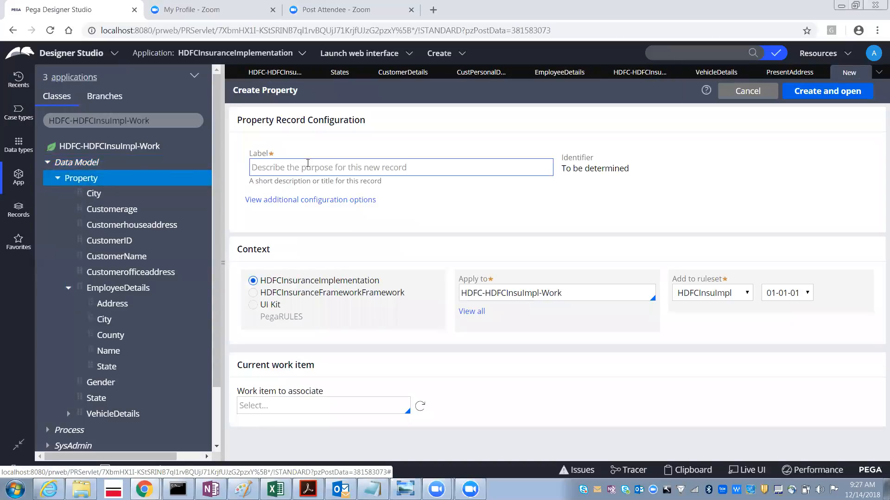
type("PermanentAd")
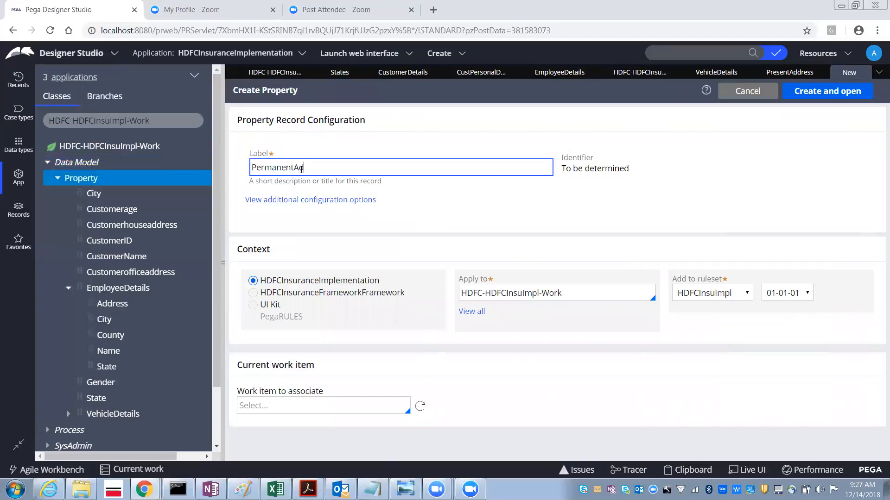
type("dress")
key("Tab")
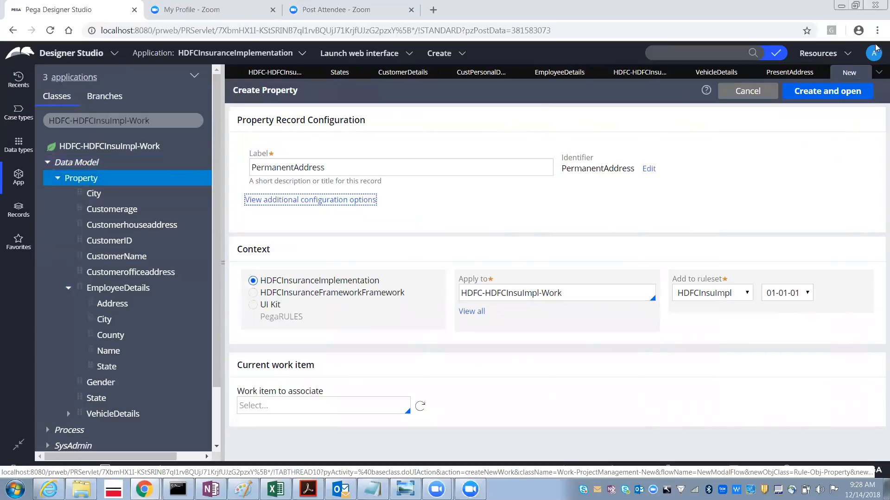
left_click(809, 92)
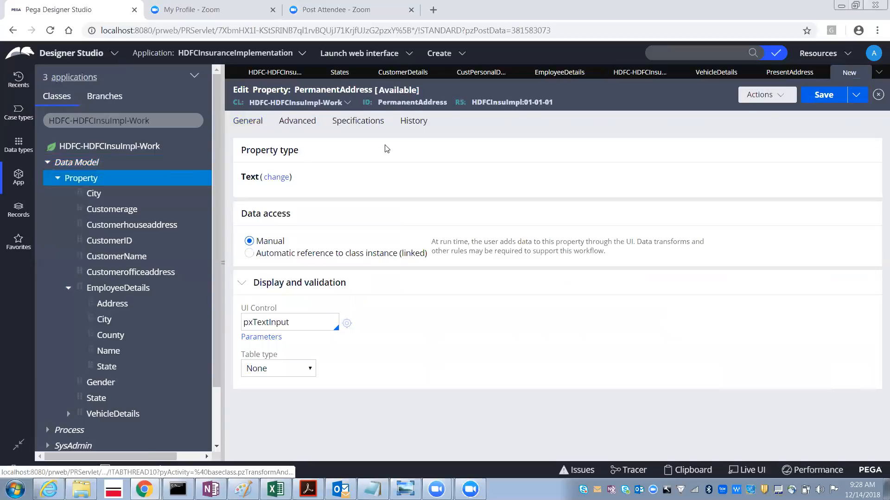
Make PermanentAddress a Single Page property with page definition HDFC-HDFCInsuImpl-Data-PersonalDetails, save it and close it.
left_click(275, 179)
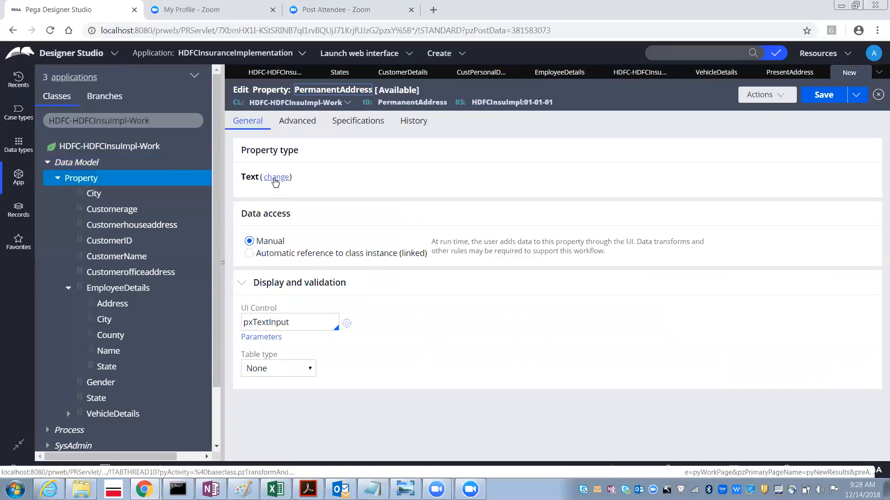
left_click(372, 218)
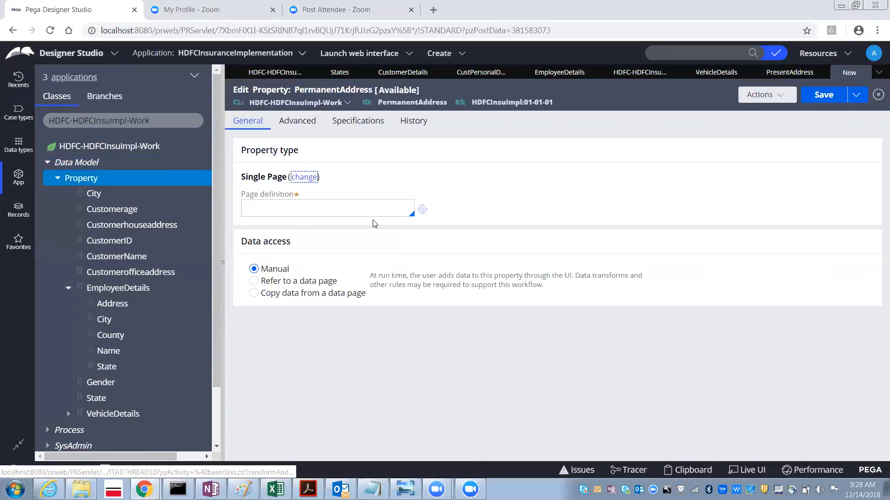
left_click(328, 213)
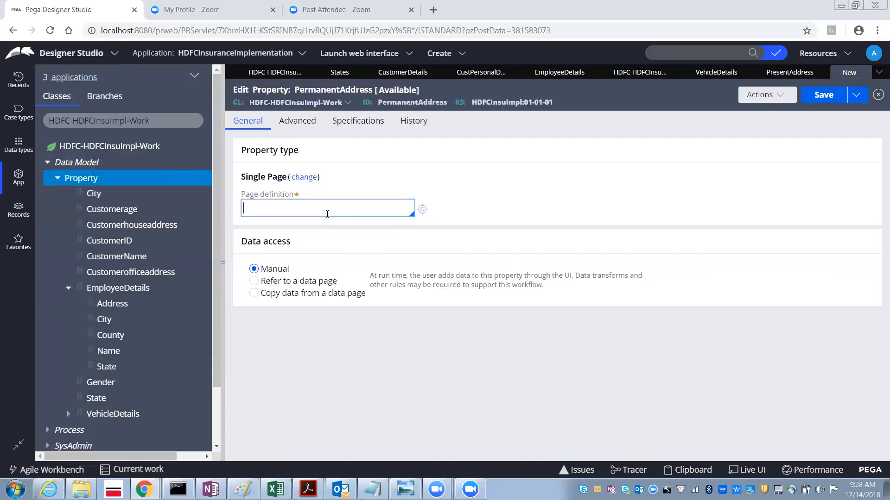
key("Down")
type("hdfc")
key("Down")
key("Down")
key("Down")
key("Down")
key("Down")
key("Down")
key("Down")
key("Down")
key("Down")
key("Return")
left_click(822, 94)
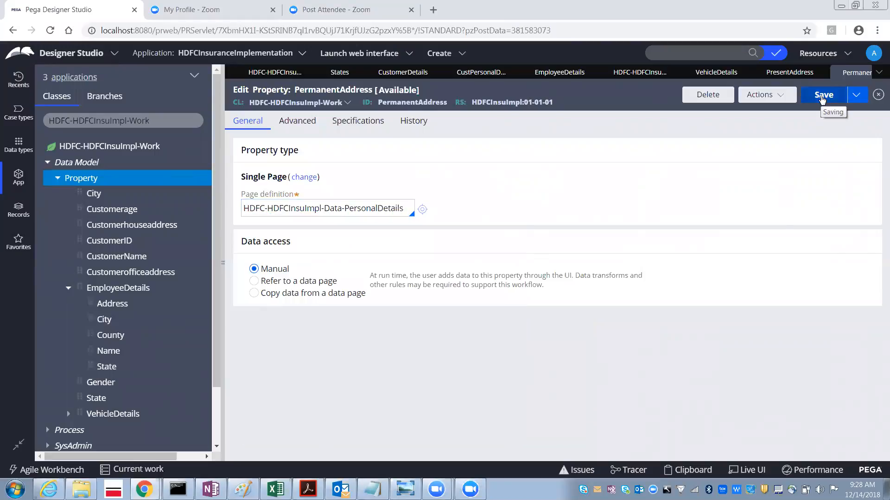
left_click(877, 95)
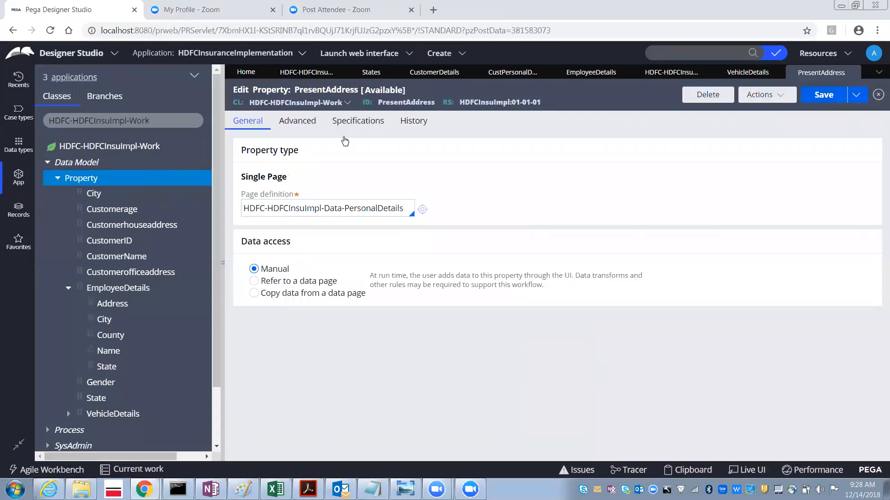
Refresh the HDFC-HDFCInsuImpl-Work class and expand its PresentAddress and PermanentAddress properties in the data model.
right_click(79, 182)
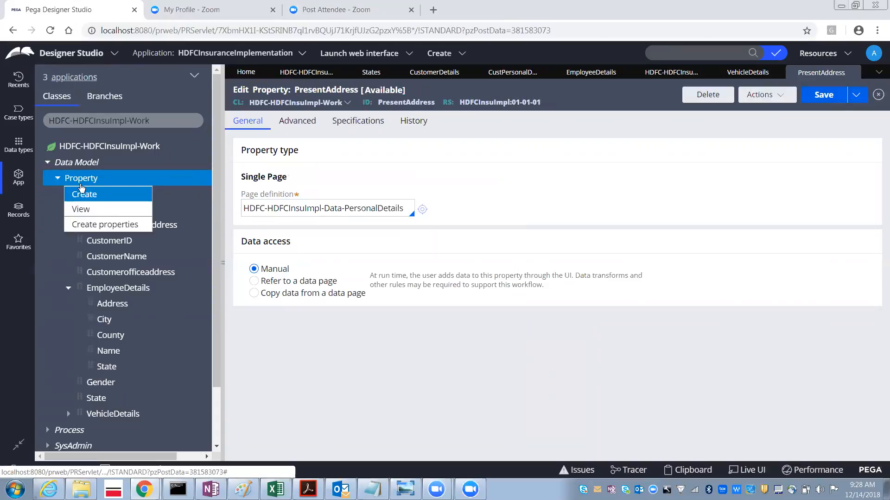
right_click(93, 147)
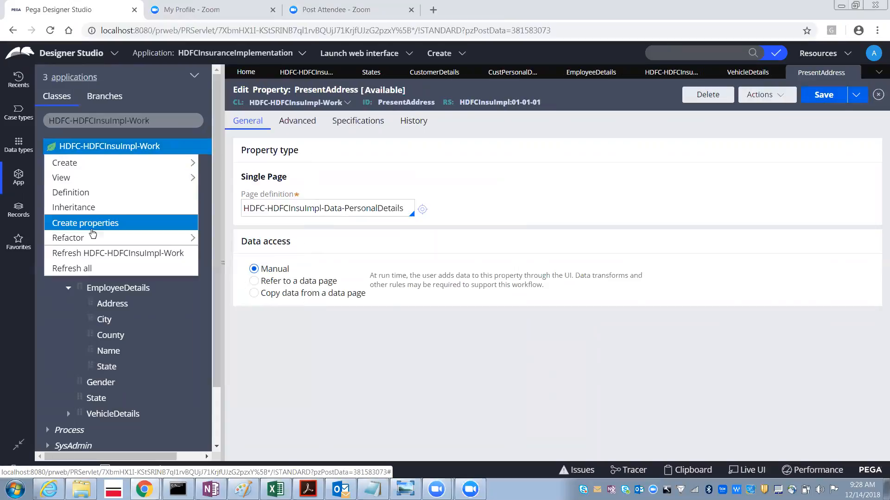
left_click(88, 253)
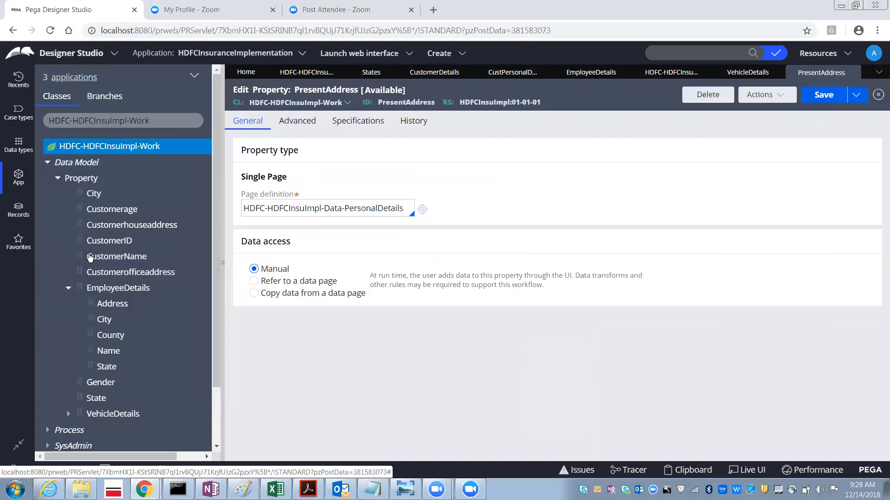
left_click(51, 165)
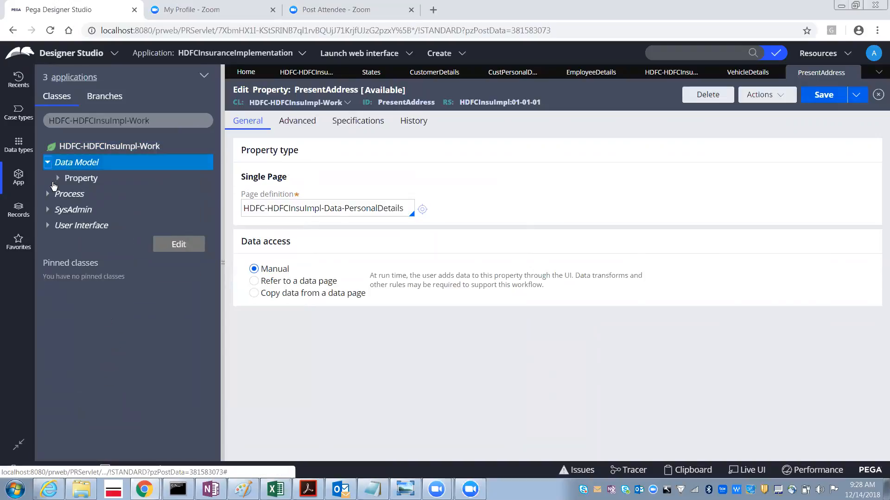
left_click(58, 179)
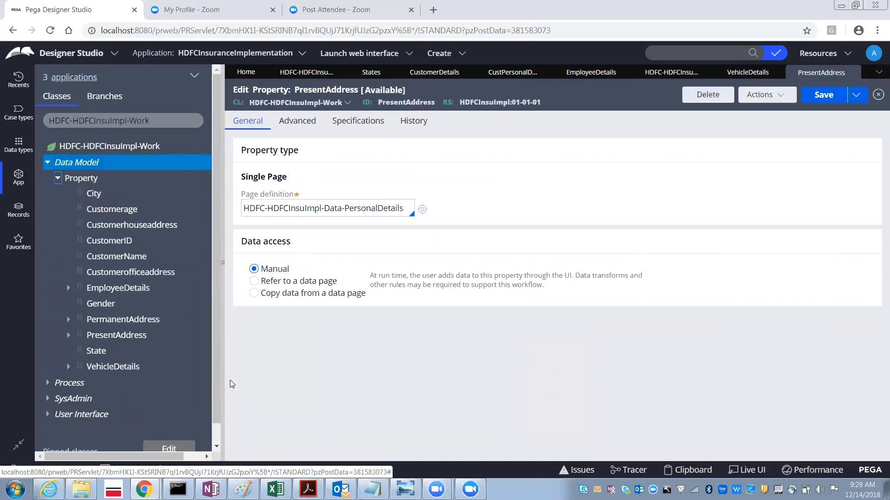
left_click(68, 336)
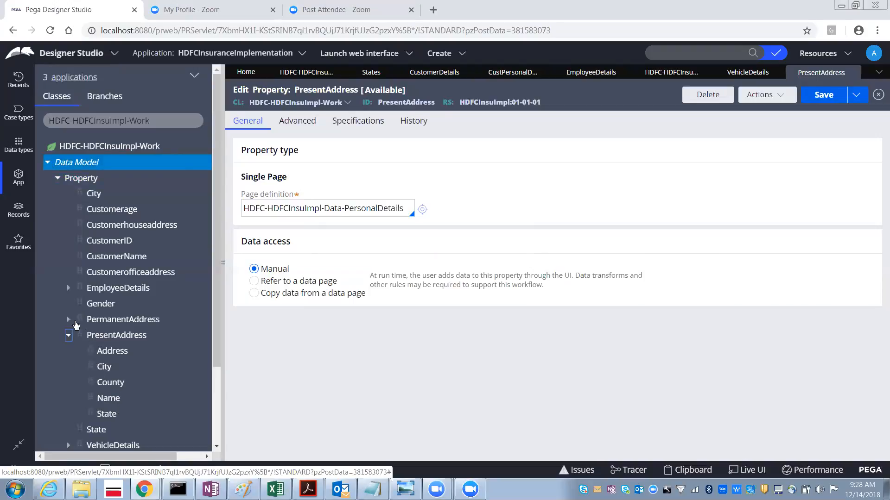
left_click(68, 319)
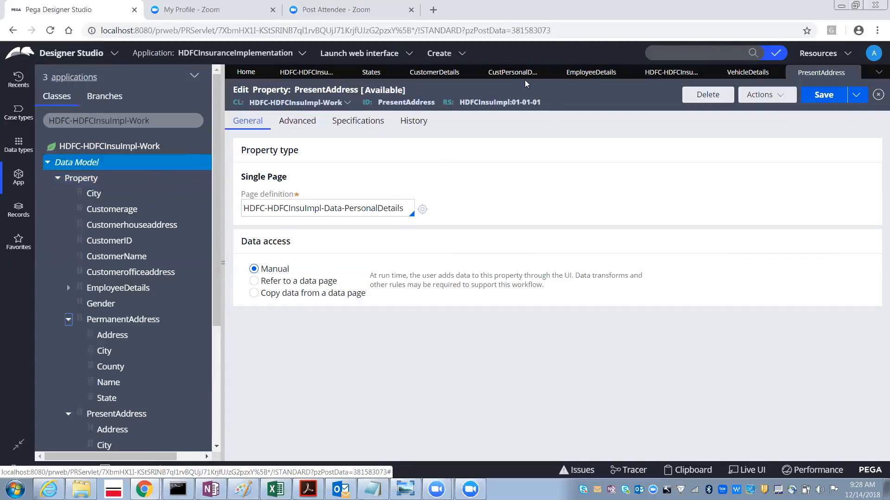
Open the CustomerDetailsContainer section of HDFC-HDFCInsuImpl-Work and examine its embedded home and office address sections.
left_click(419, 74)
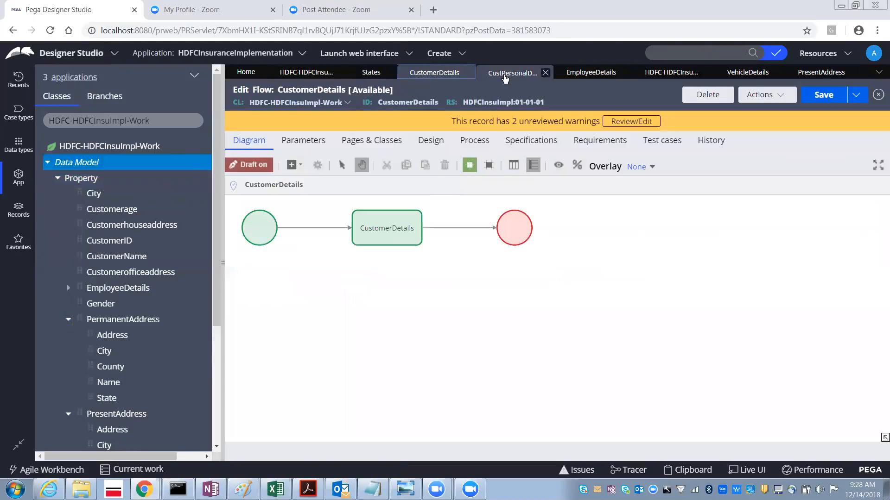
left_click(505, 76)
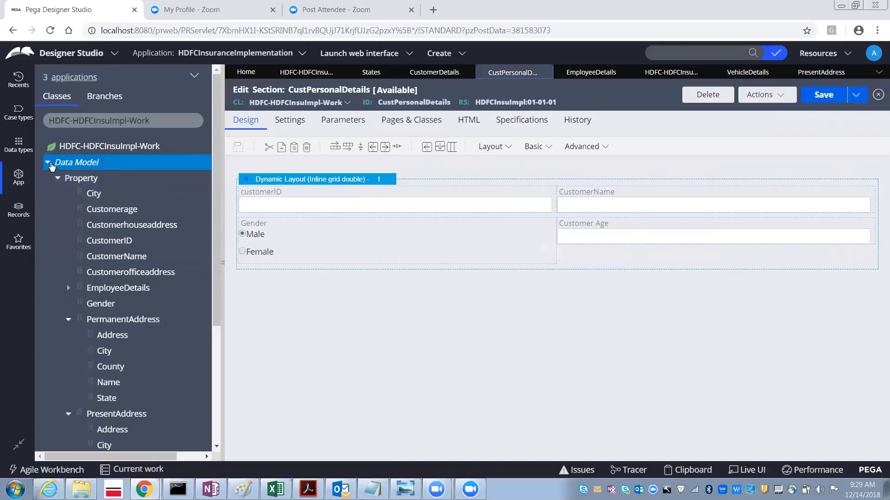
left_click(47, 162)
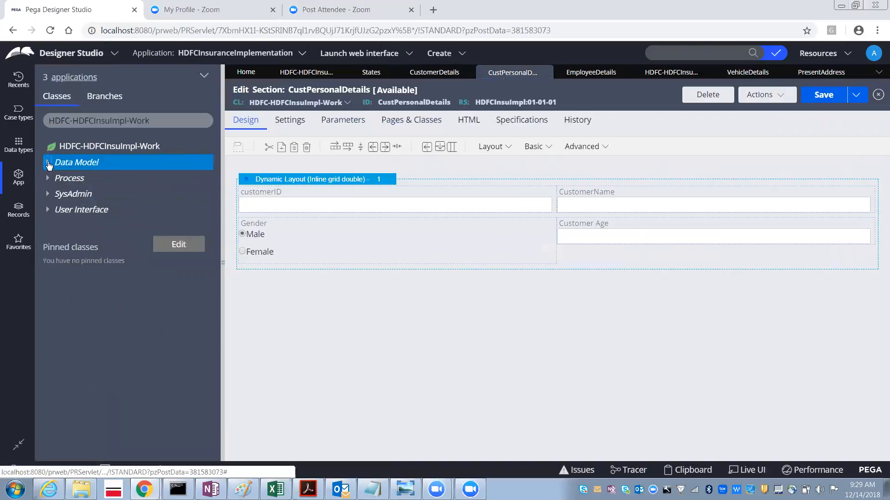
left_click(48, 211)
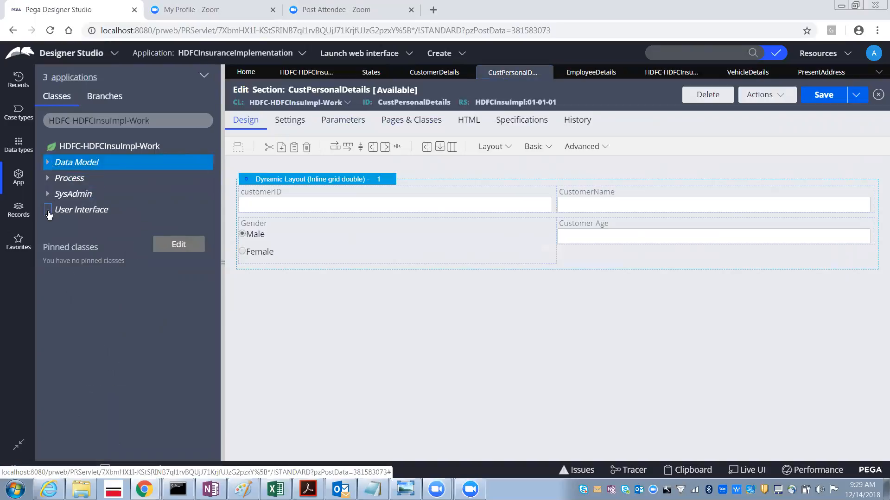
left_click(57, 226)
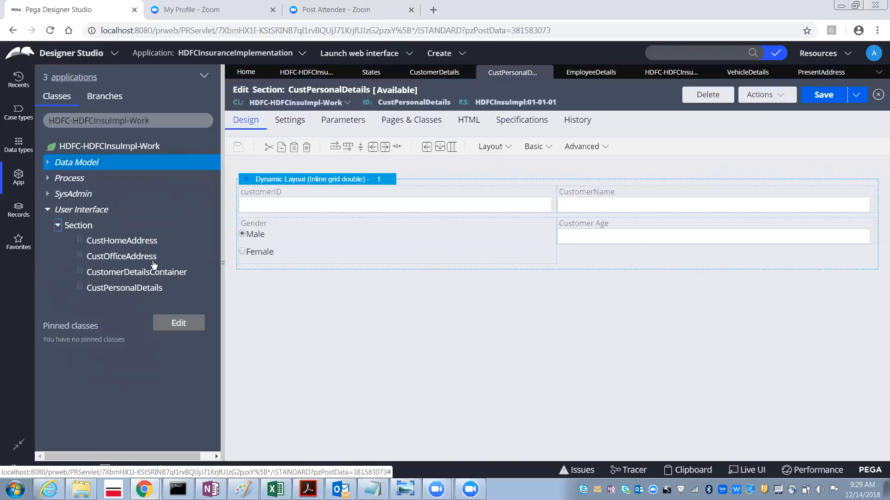
left_click(131, 277)
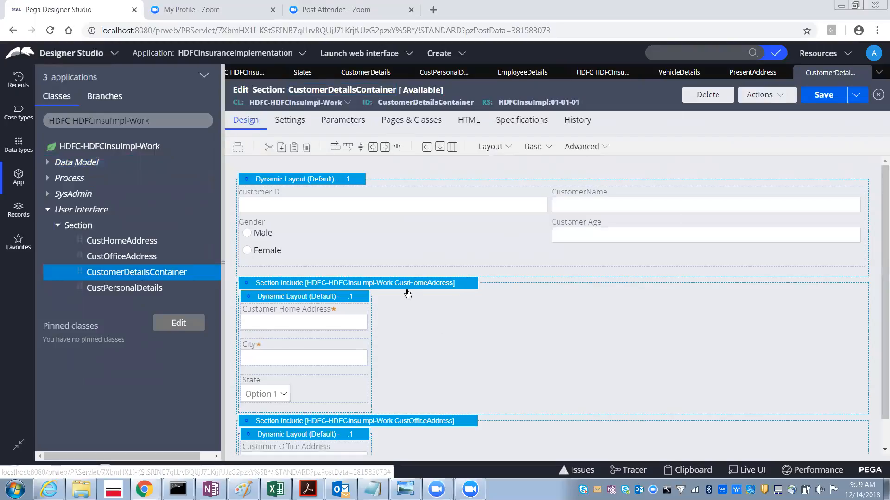
scroll(333, 224, "down", 1)
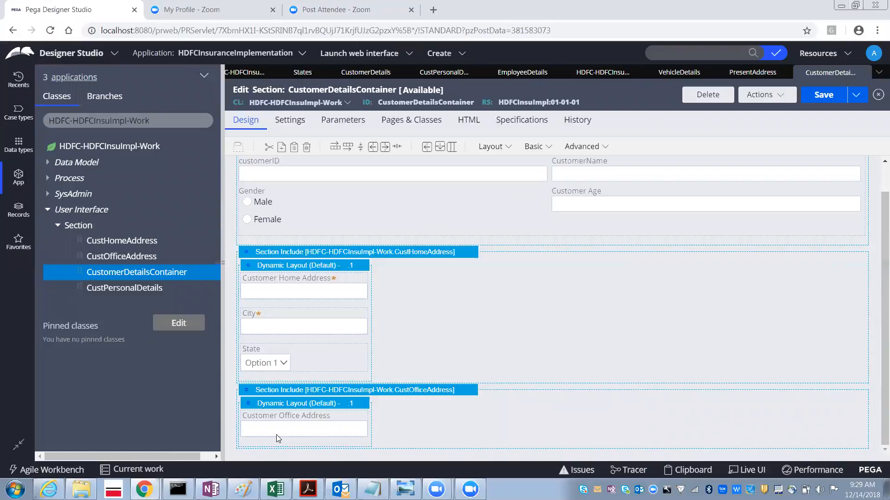
Open the CustHomeAddress section and check which property the Customer Home Address field uses, leaving its cell properties unchanged.
left_click(121, 241)
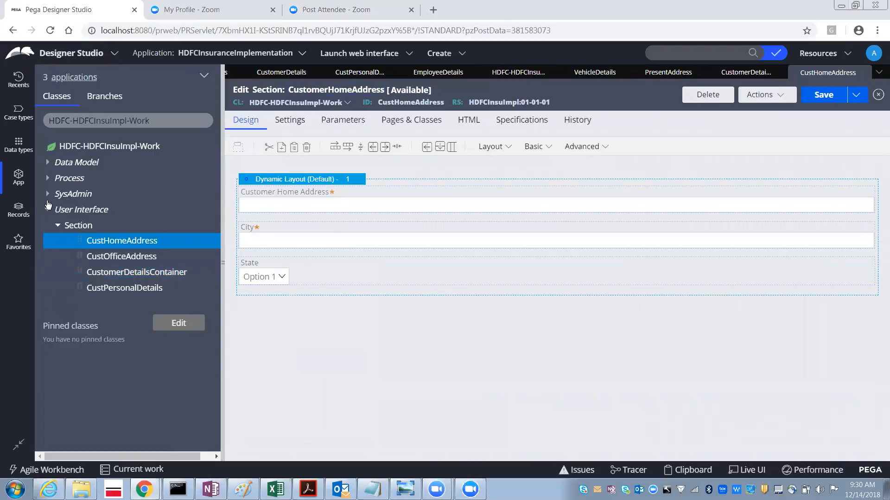
left_click(47, 162)
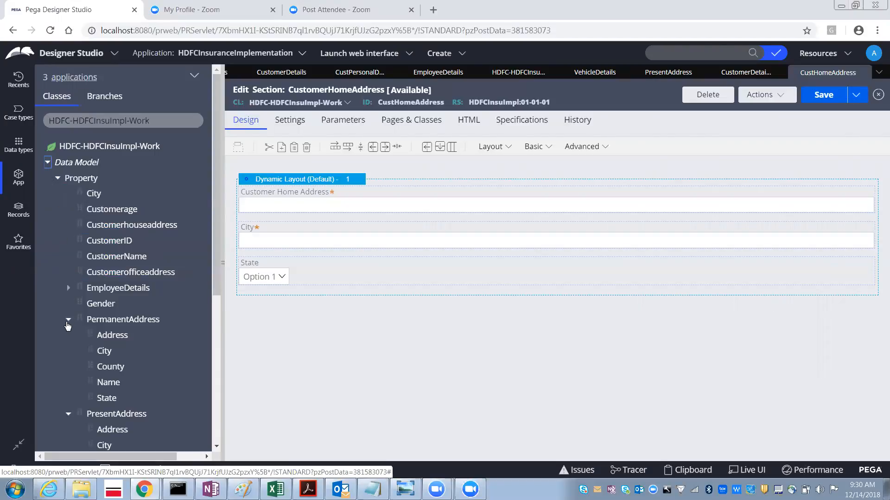
scroll(130, 342, "down", 3)
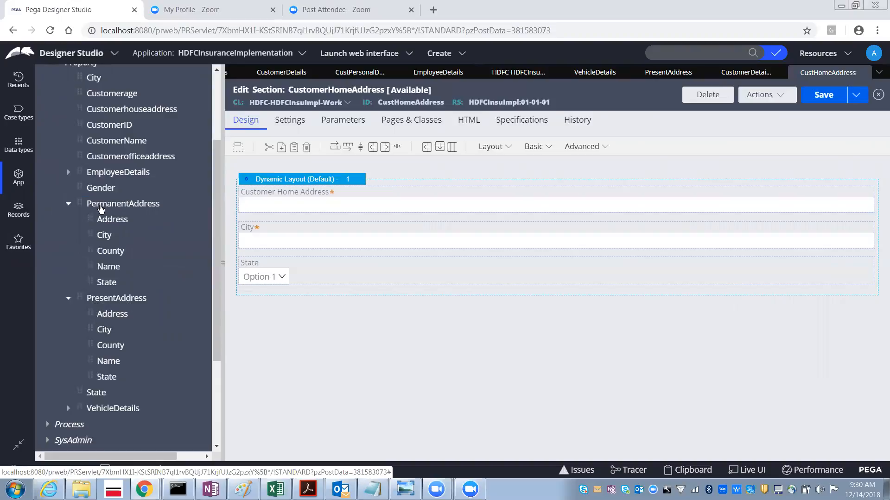
left_click(300, 209)
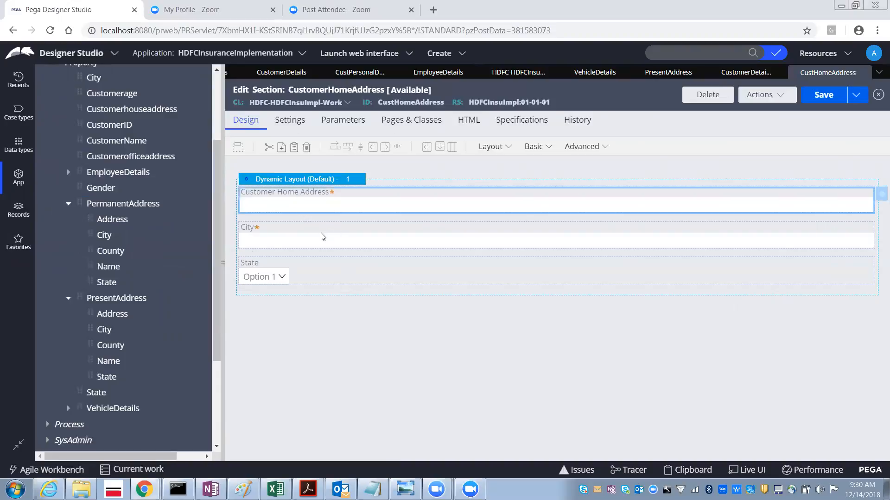
left_click(879, 199)
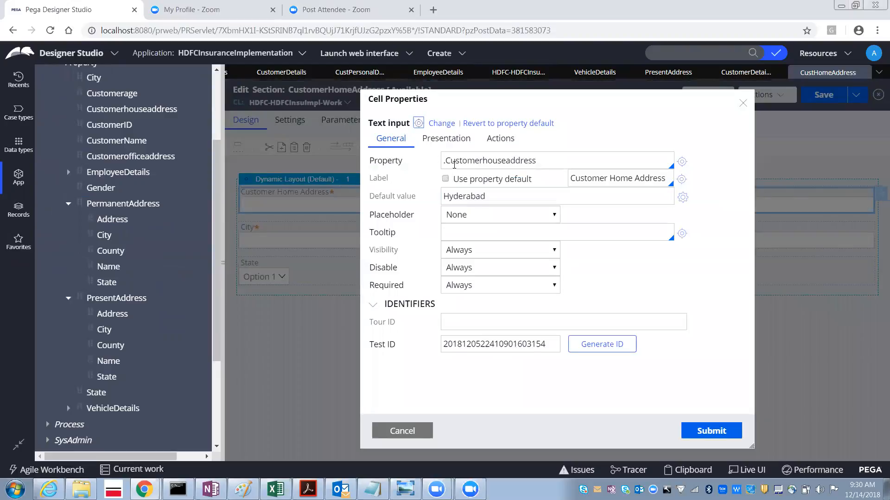
left_click(401, 431)
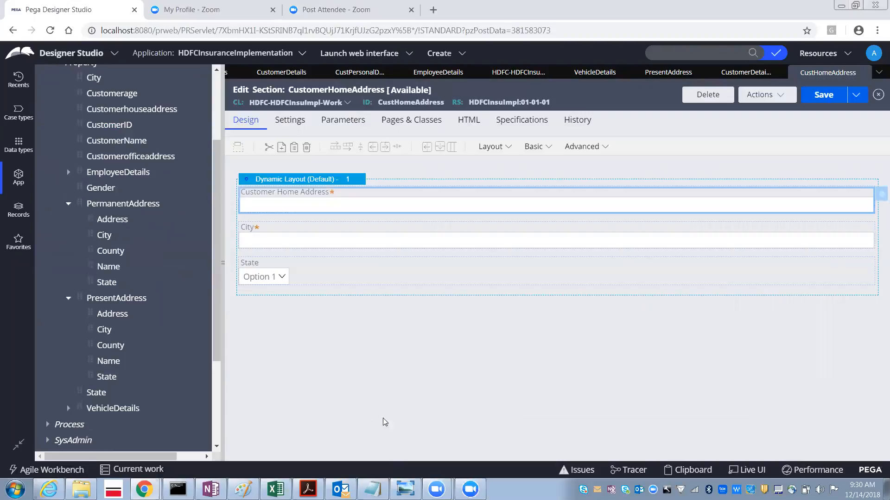
Delete the Customer Home Address, City and State fields from the CustHomeAddress section's dynamic layout.
scroll(111, 274, "up", 3)
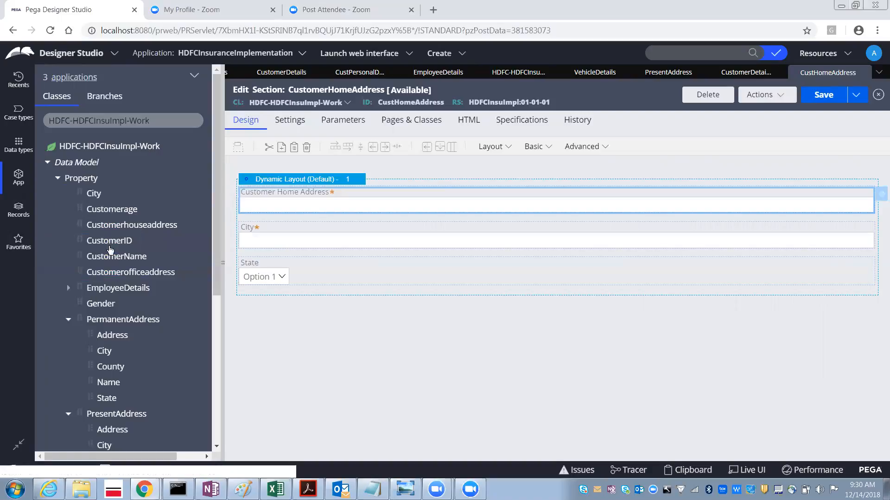
scroll(120, 284, "down", 1)
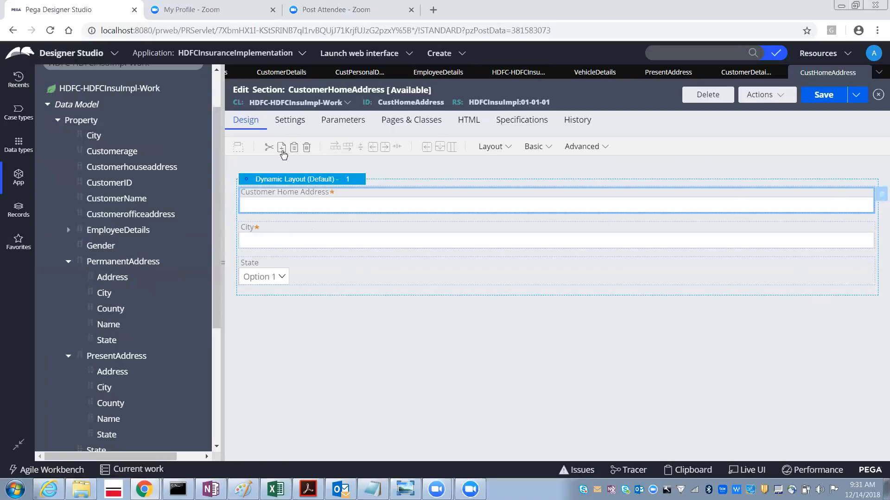
left_click(306, 149)
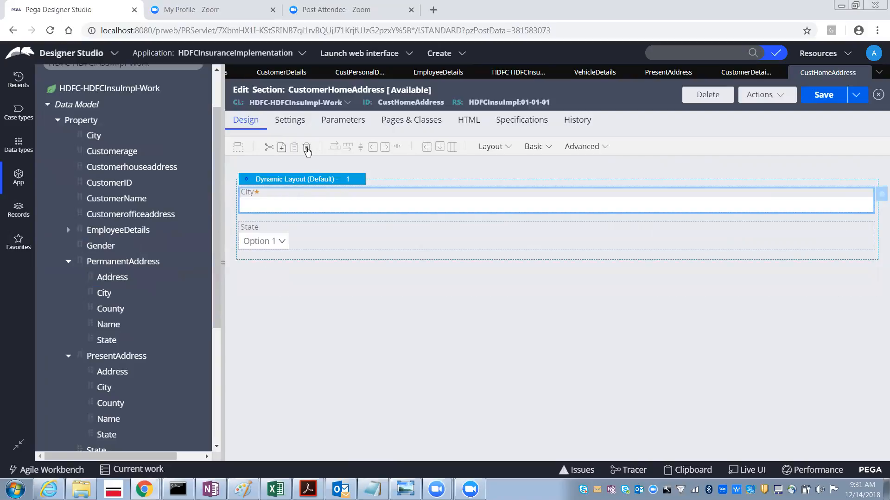
left_click(307, 148)
left_click(307, 148)
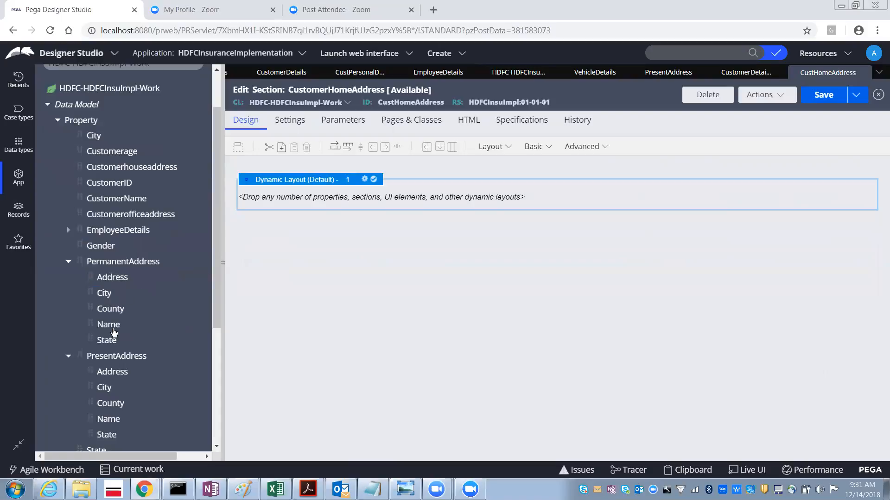
Place the Address property of PresentAddress in the empty dynamic layout and enter PresentAddress as its page name.
scroll(121, 315, "down", 3)
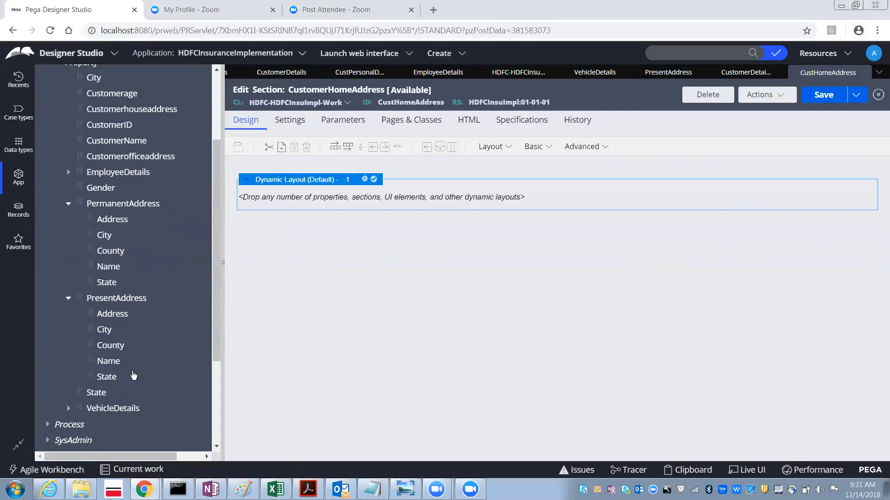
left_click_drag(92, 256, 365, 197)
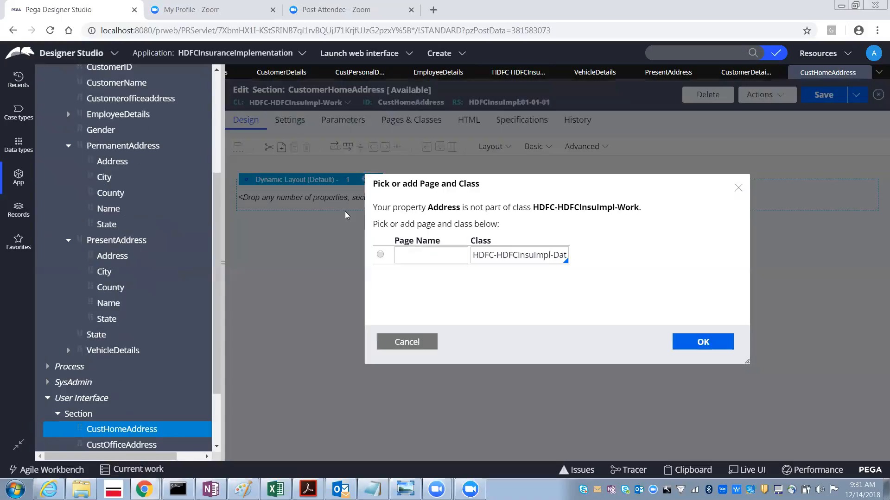
left_click(429, 256)
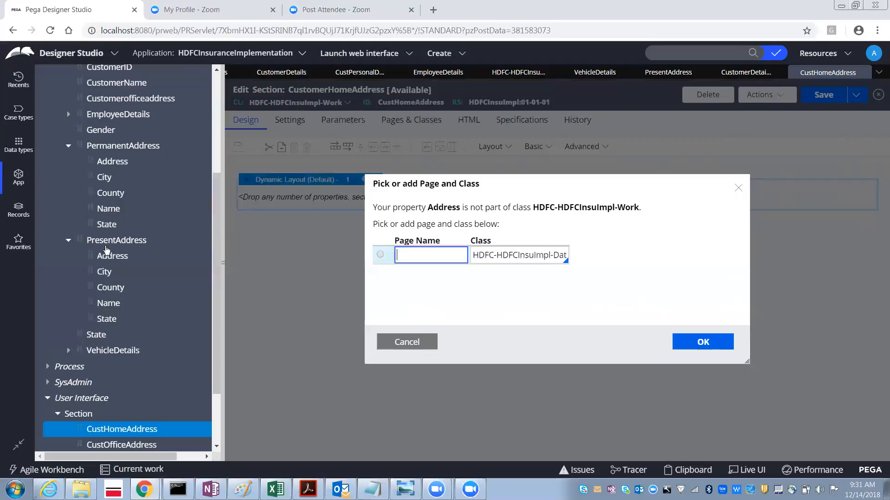
left_click(425, 254)
type("PresentAddress")
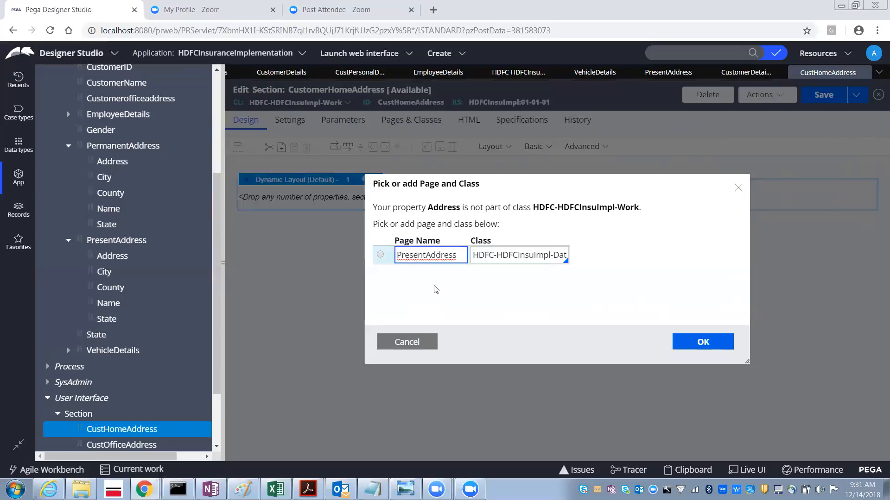
double_click(460, 256)
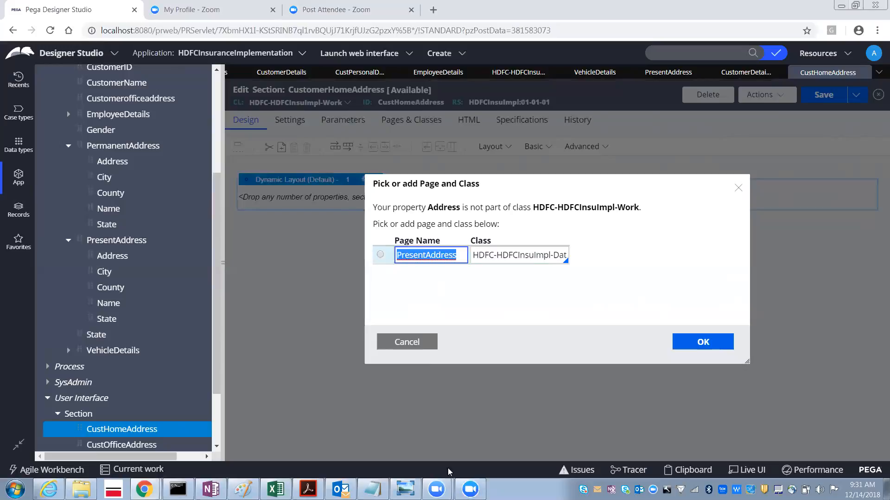
Switch to Paint and draw a red rectangle of about 145 × 42 px over the upper edge of the Details box, above Name.
left_click(243, 489)
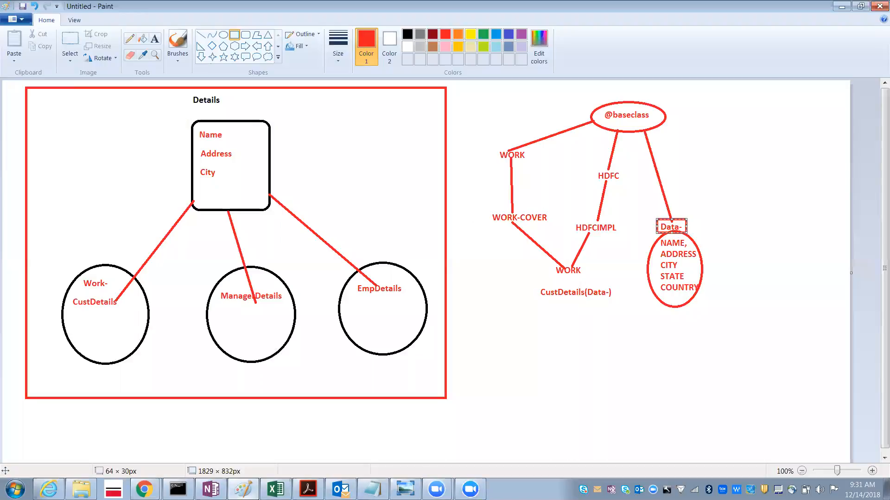
left_click(198, 114)
left_click_drag(197, 114, 264, 133)
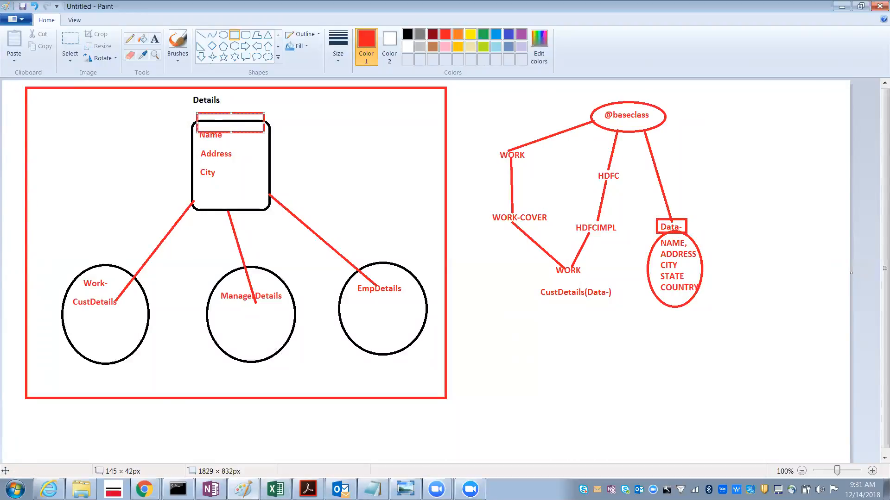
View the empdetails page diagrams in the inheritance and properties picture and return to Pega Designer Studio in Chrome.
left_click(405, 489)
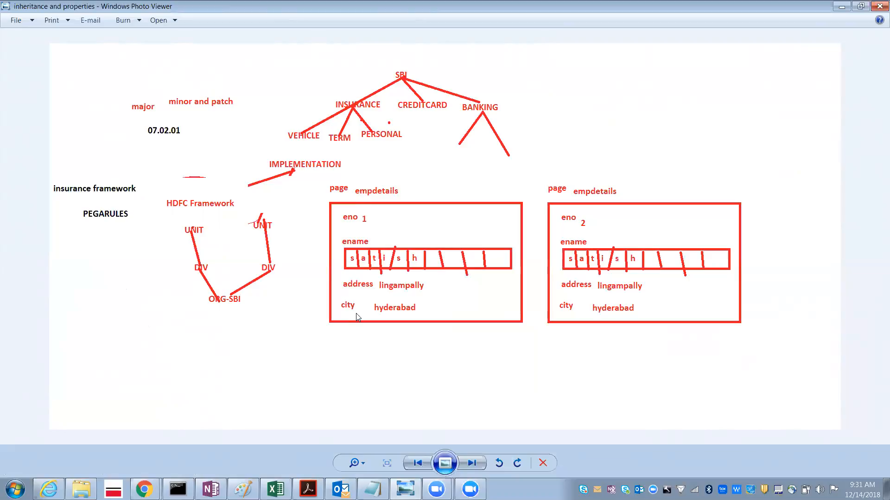
key("alt+Tab")
key("alt+Tab")
key("Tab")
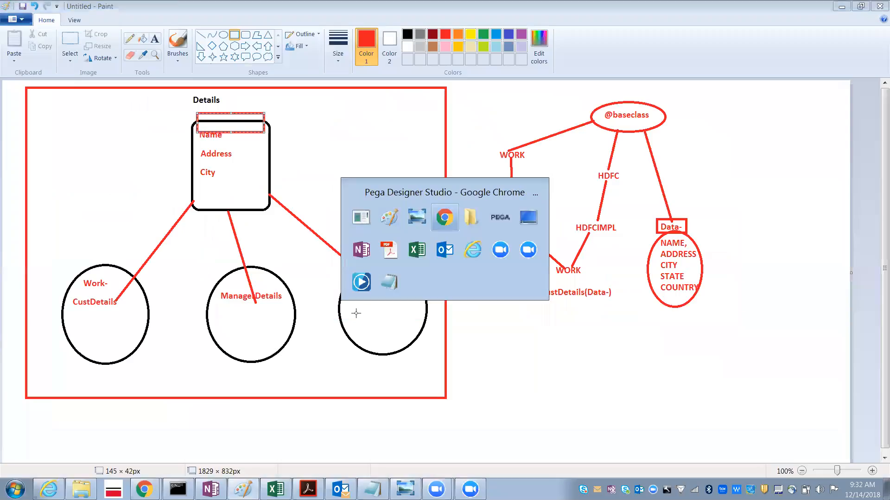
Select the PresentAddress page for the Address property and confirm its page and class.
left_click(379, 255)
double_click(421, 255)
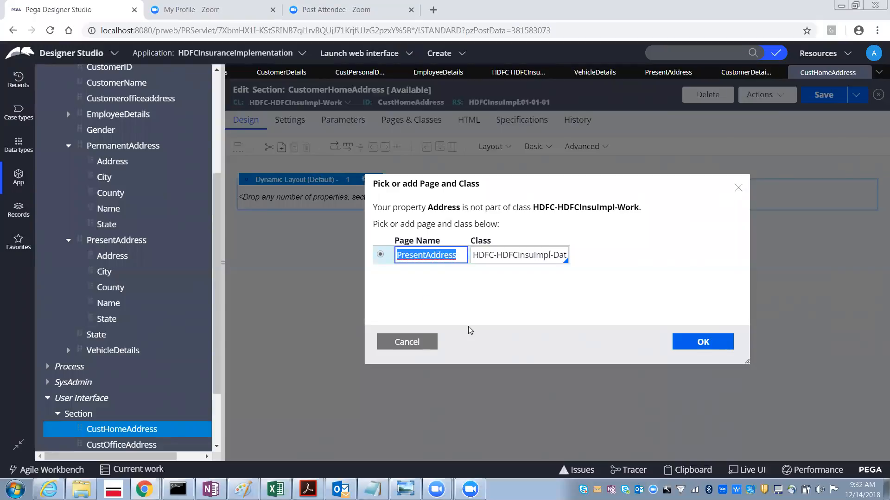
left_click(699, 343)
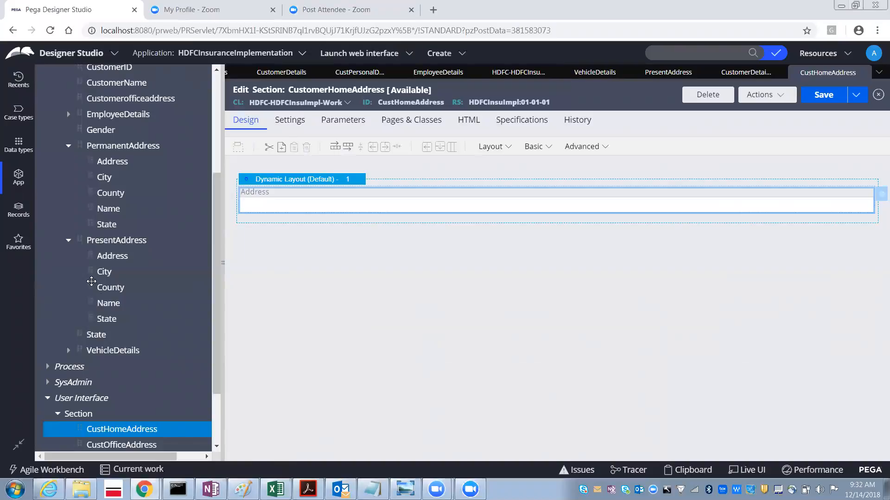
Add the City, State and County properties of PresentAddress below Address in the first dynamic layout, each using the PresentAddress page.
left_click_drag(88, 271, 271, 227)
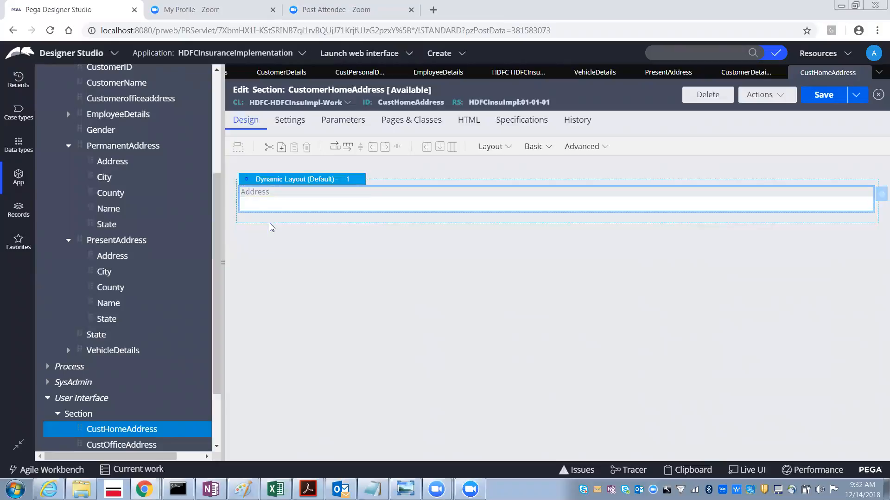
left_click(380, 256)
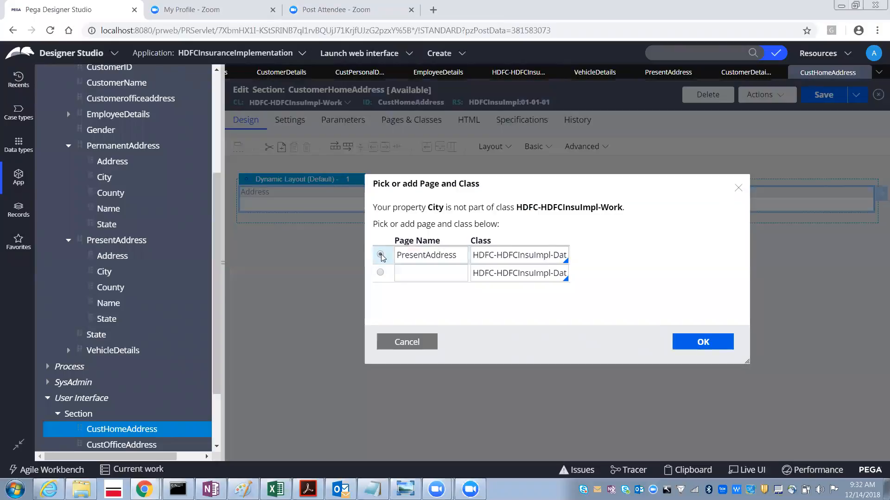
left_click(702, 341)
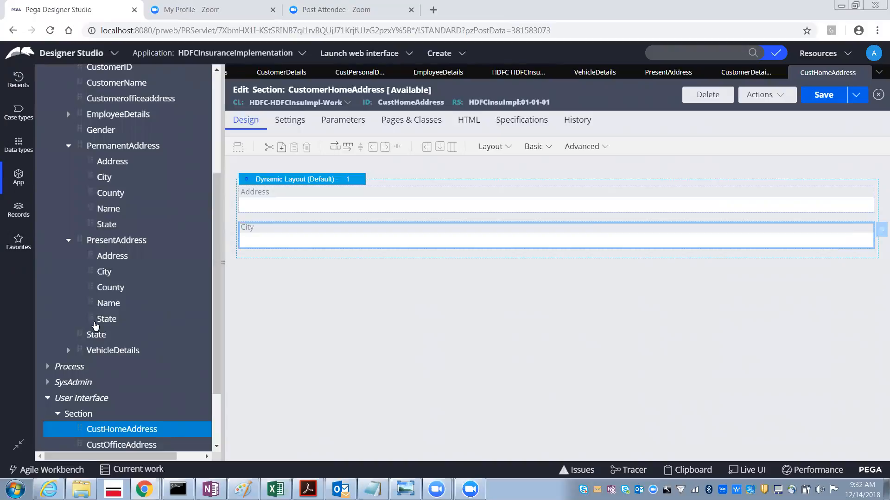
left_click_drag(91, 317, 267, 265)
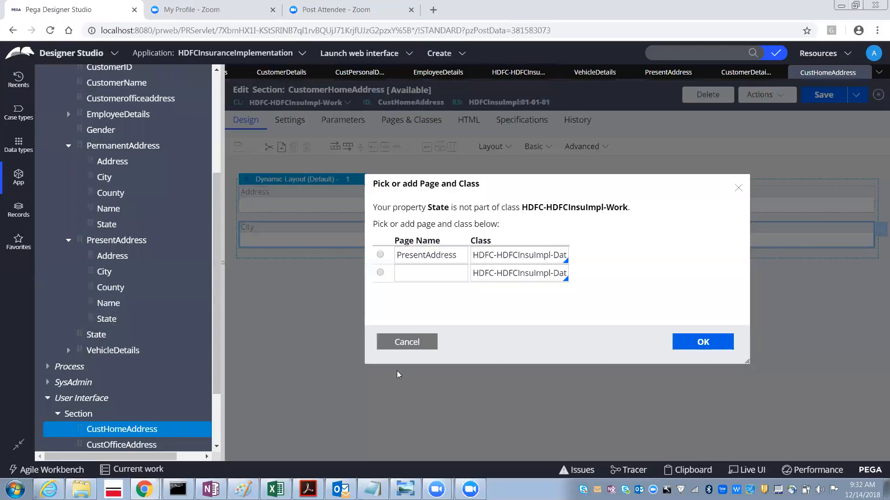
left_click(380, 255)
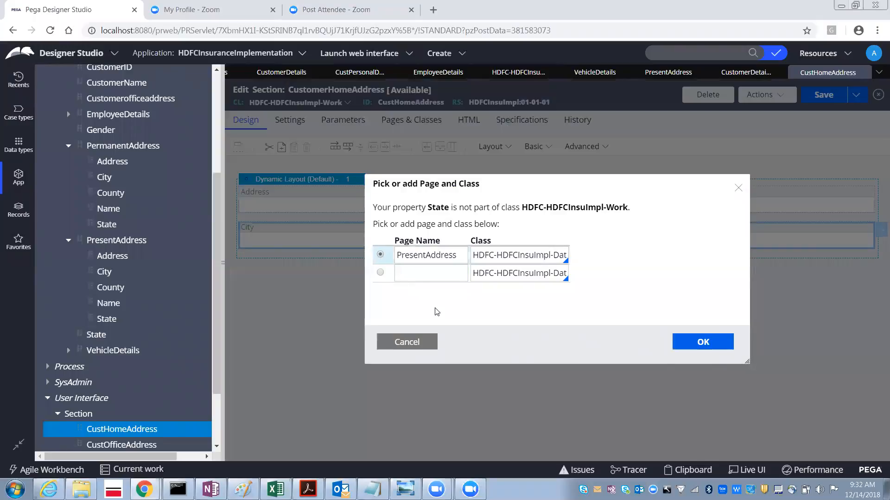
left_click(720, 345)
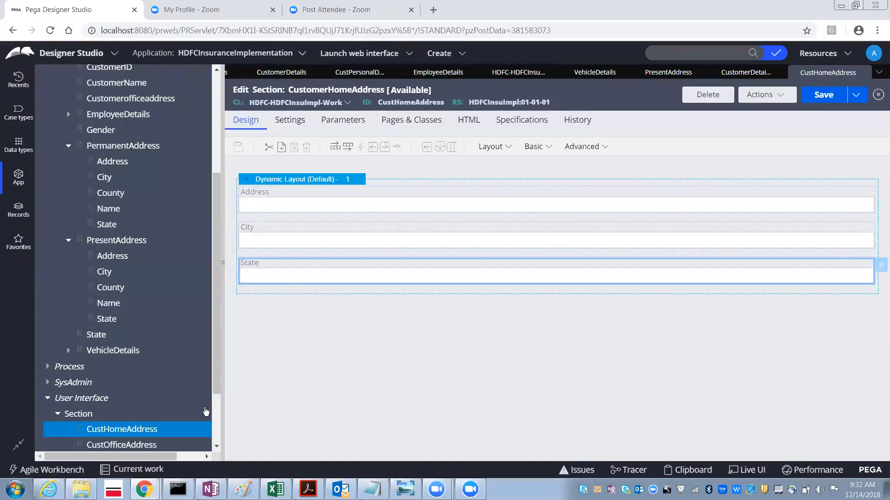
left_click_drag(91, 287, 267, 299)
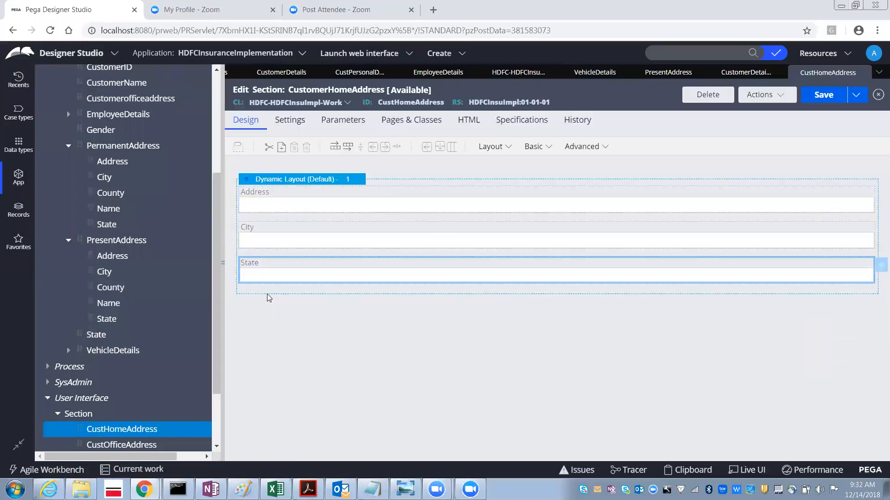
left_click(380, 256)
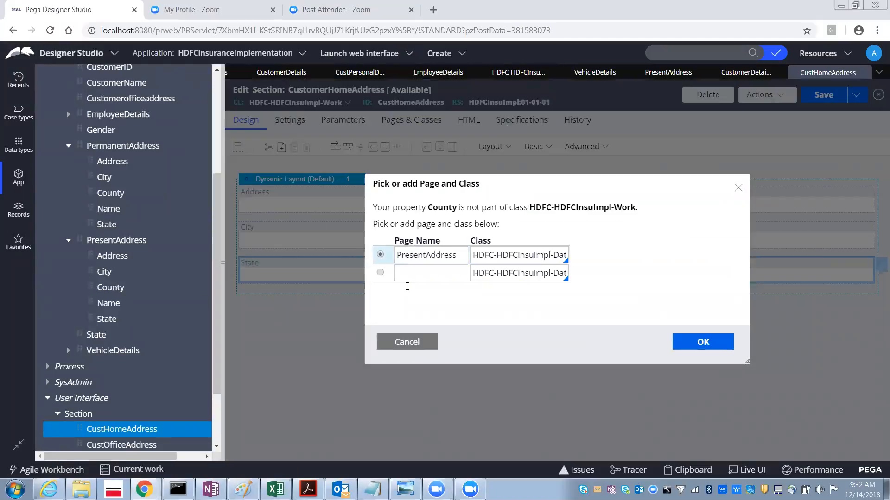
left_click(700, 342)
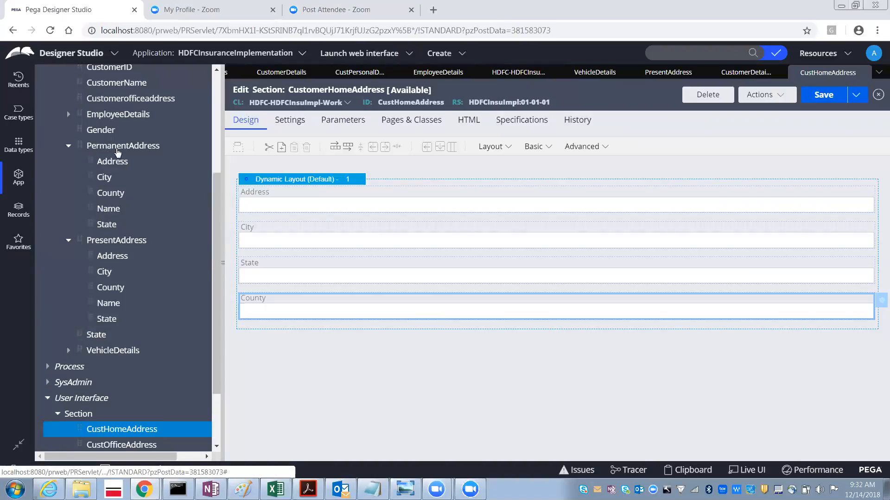
Collapse the PresentAddress property and add a second dynamic layout below the first one in the CustHomeAddress section.
left_click(68, 241)
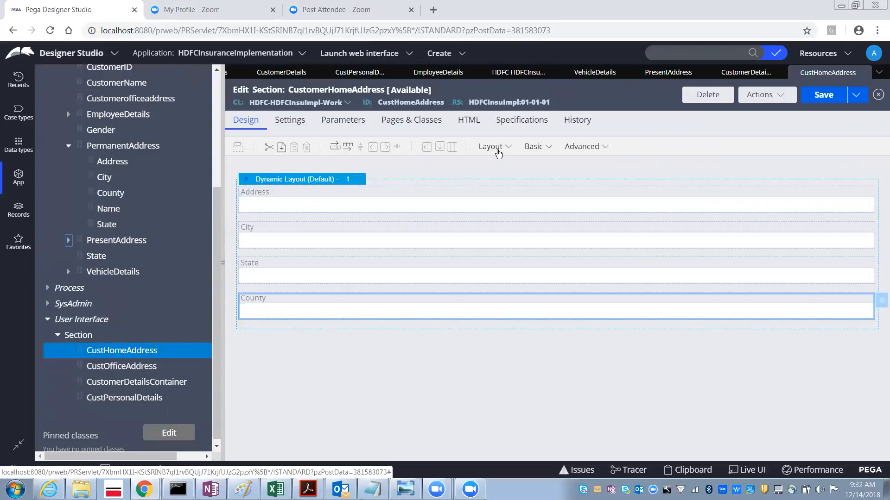
left_click(497, 147)
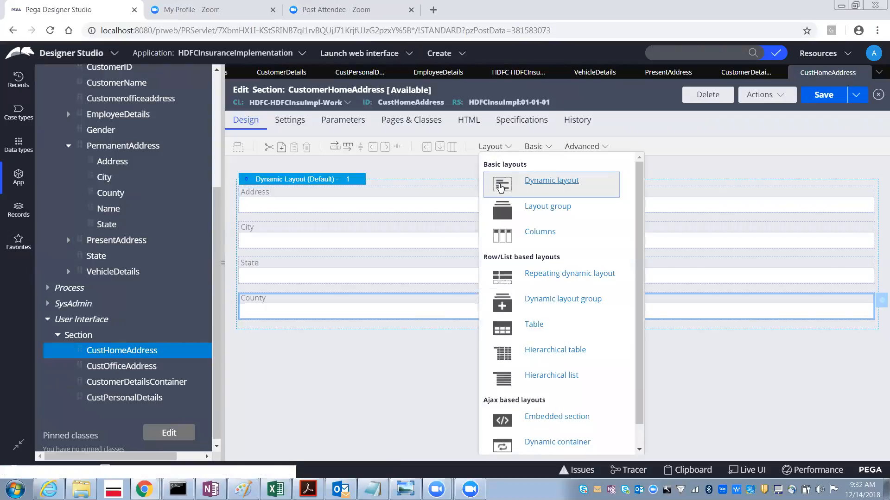
left_click_drag(503, 189, 343, 350)
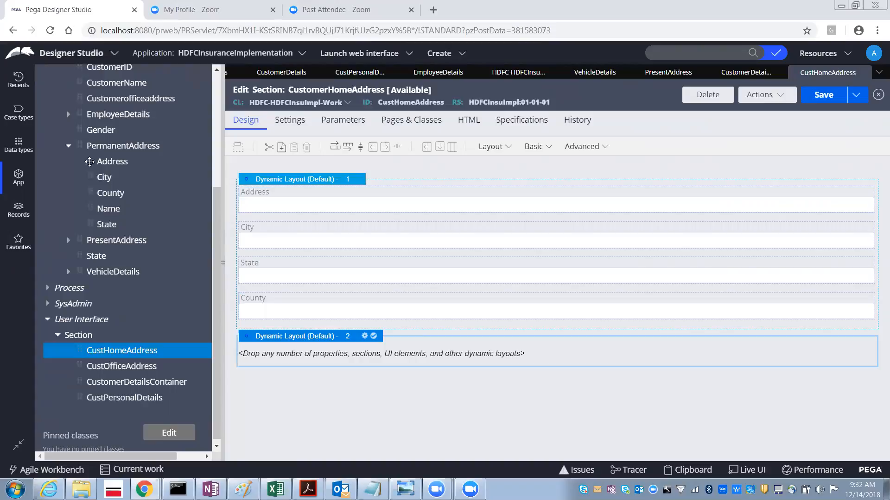
Place the Address property of PermanentAddress in the second dynamic layout, using PermanentAddress as the page name.
left_click_drag(89, 159, 298, 362)
left_click(423, 258)
left_click_drag(425, 257, 404, 258)
key("BackSpace")
type("ermanentAddres")
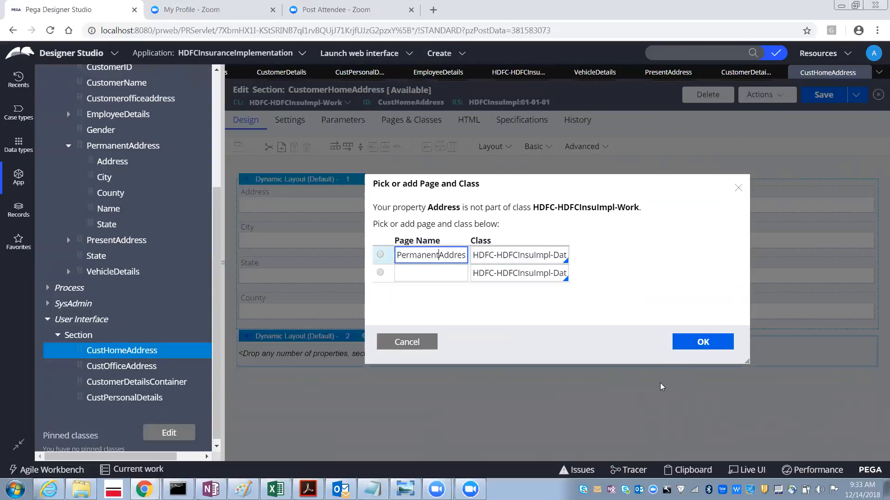
left_click(380, 254)
left_click(720, 347)
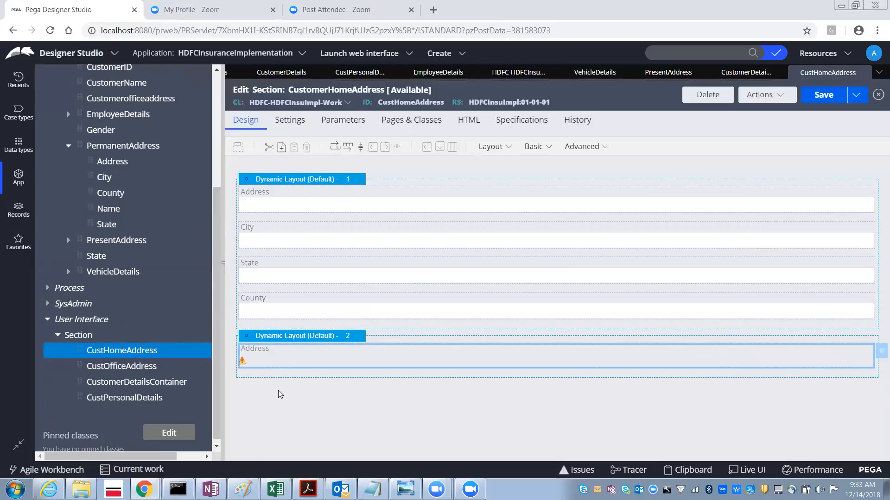
Check which property the second layout's Address field uses, leave its cell properties unchanged, and try to save the section.
double_click(287, 359)
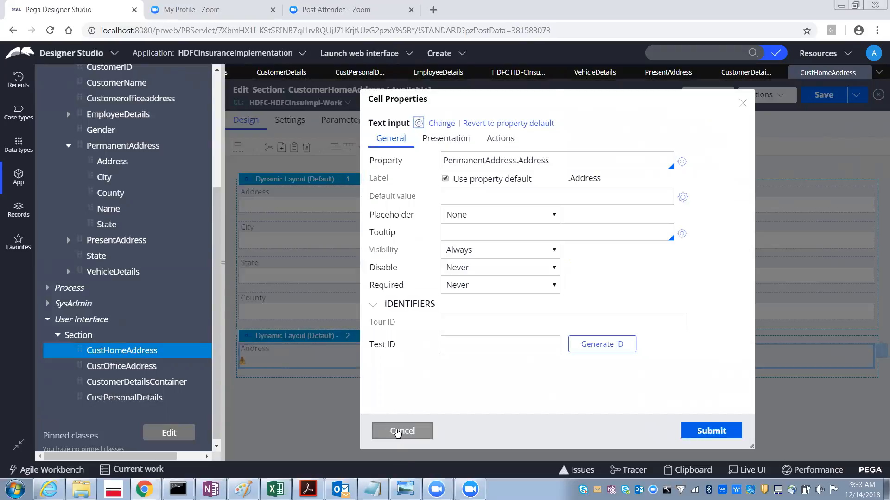
left_click(399, 431)
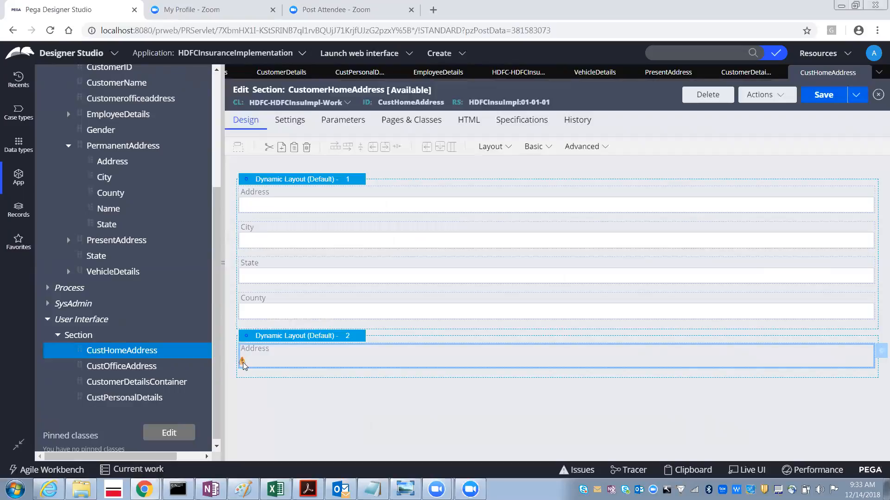
left_click(823, 96)
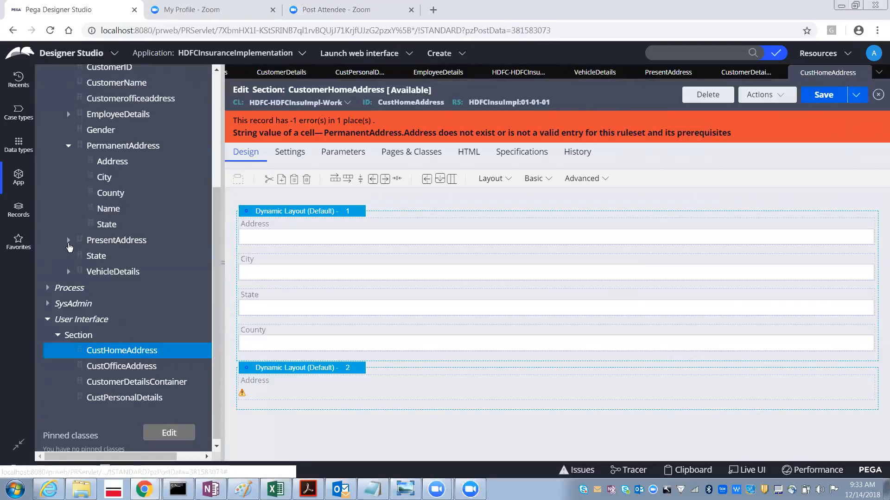
Open the PermanentAddress and PresentAddress properties, compare their types and page definitions, and close both.
left_click(69, 240)
left_click(107, 148)
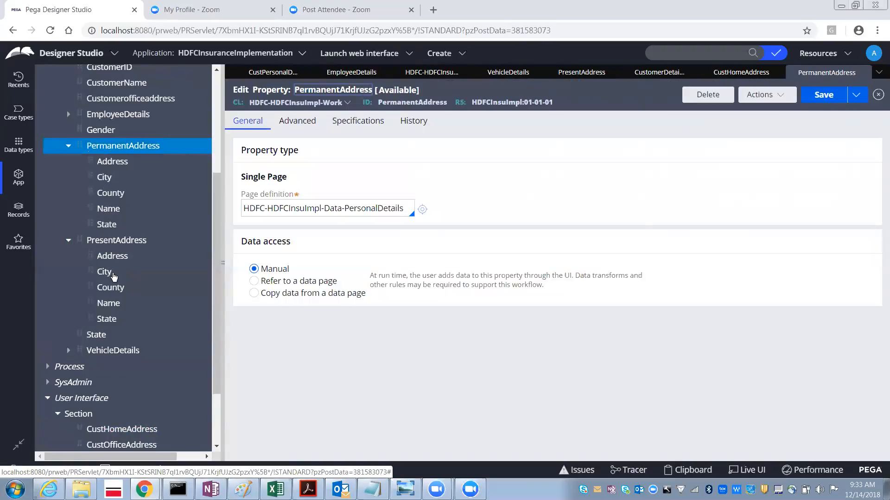
left_click(109, 245)
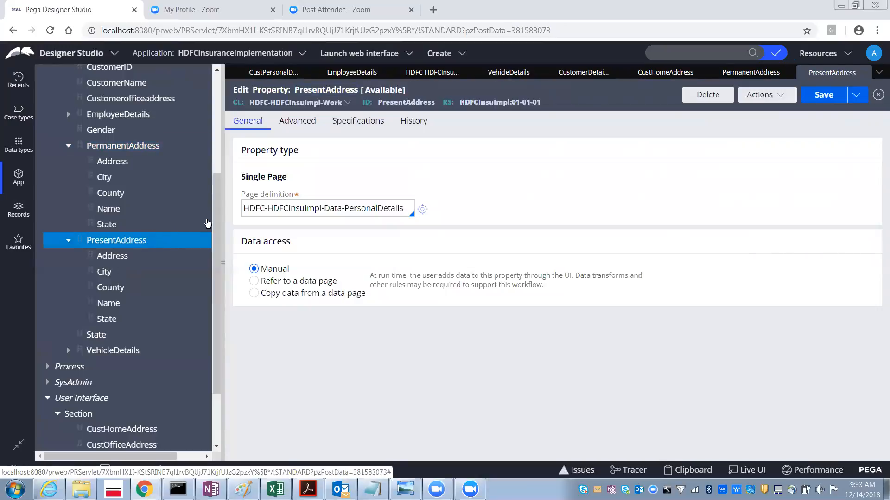
left_click(751, 74)
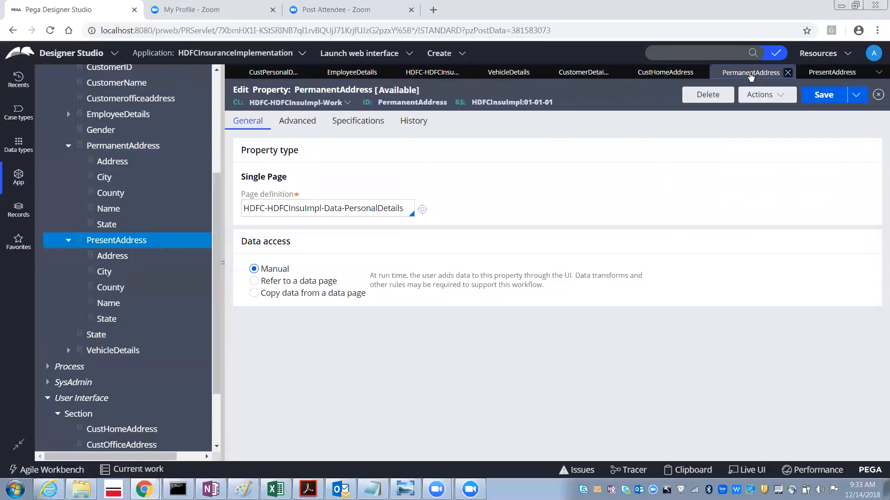
left_click(820, 74)
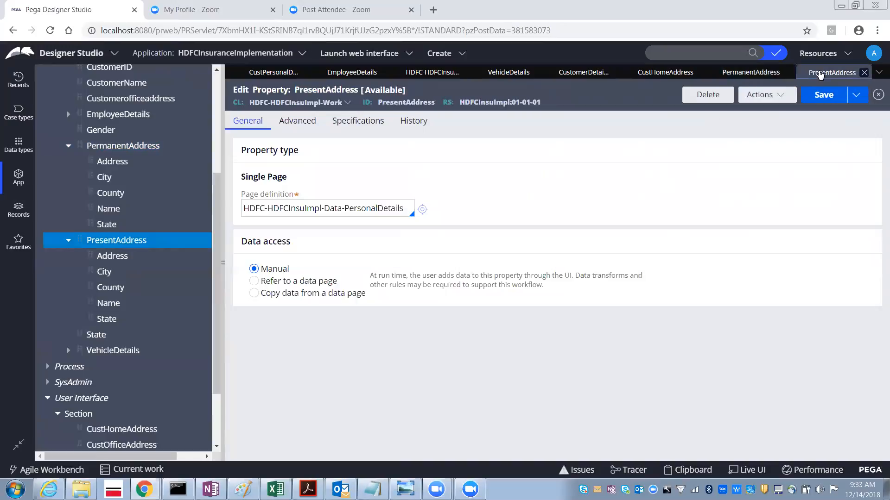
left_click(771, 75)
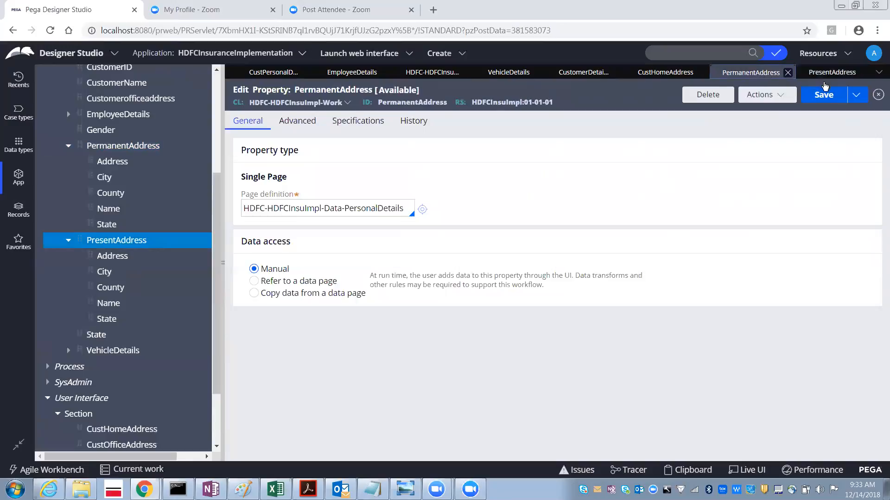
left_click(878, 95)
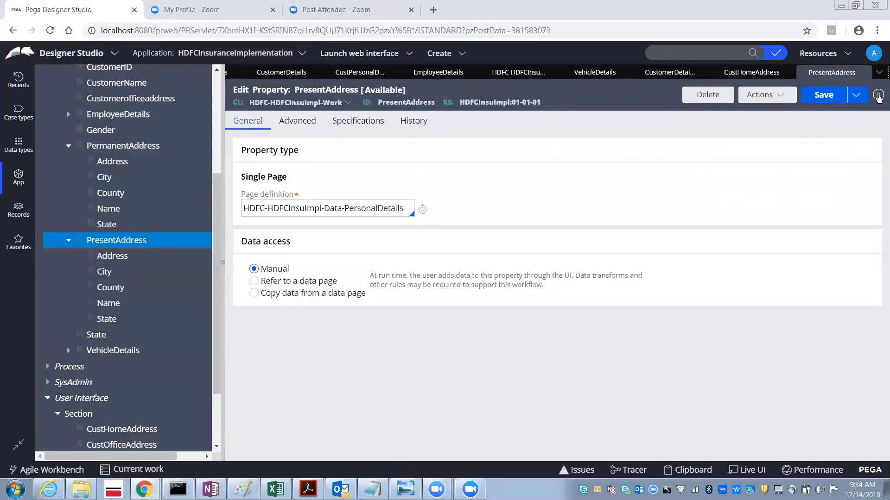
left_click(878, 95)
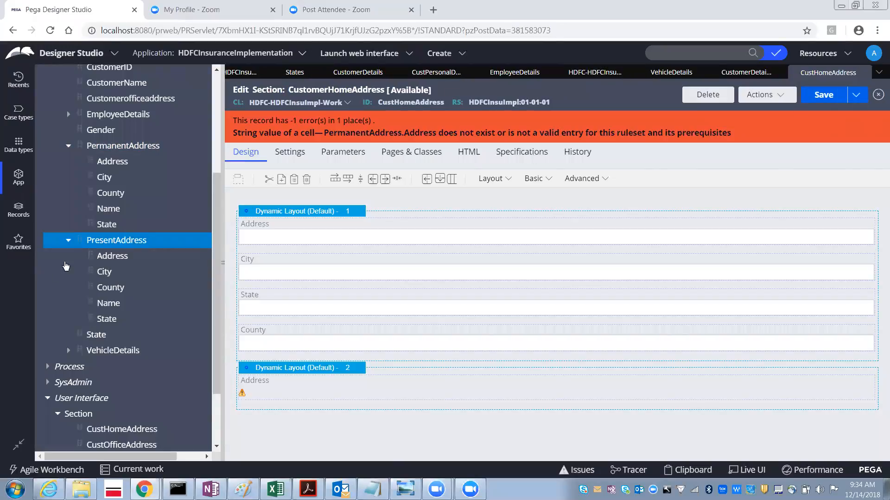
Add the City property of PermanentAddress below Address in the second dynamic layout and enter PermanentAddress as its page name.
left_click_drag(92, 179, 260, 408)
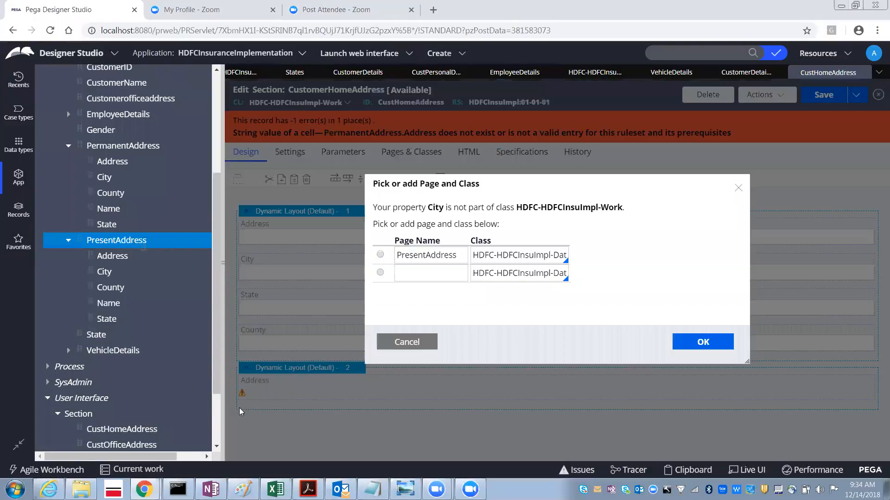
left_click(425, 253)
left_click_drag(553, 256, 617, 261)
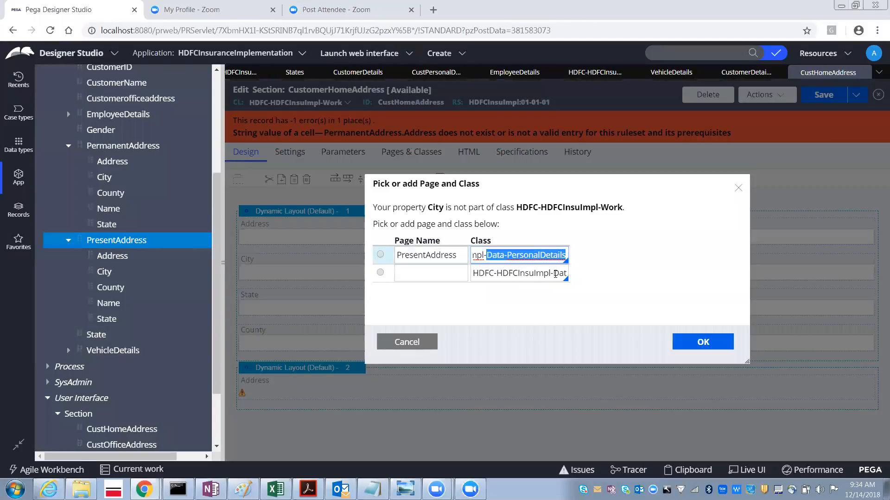
left_click_drag(555, 274, 603, 276)
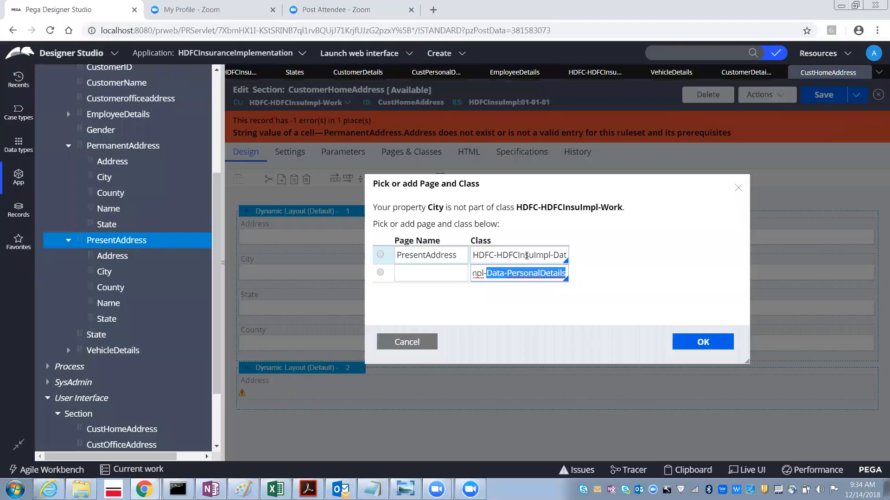
left_click_drag(405, 255, 459, 256)
type("er")
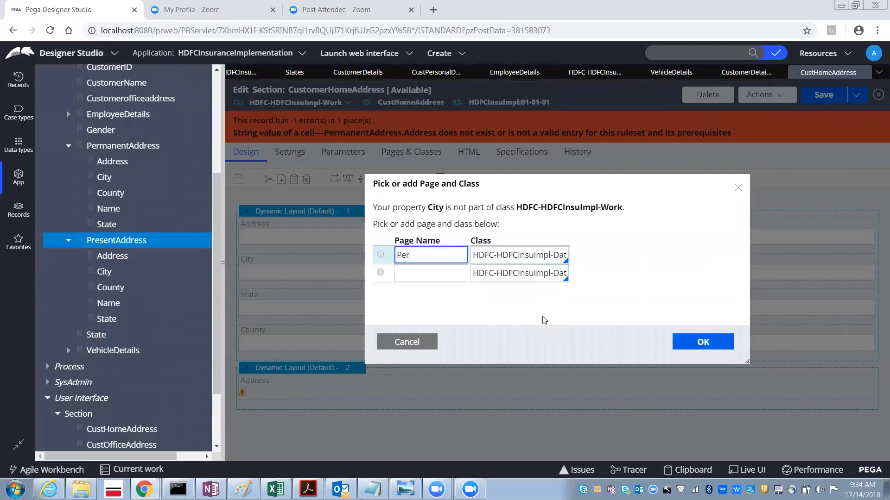
type("manentAddress")
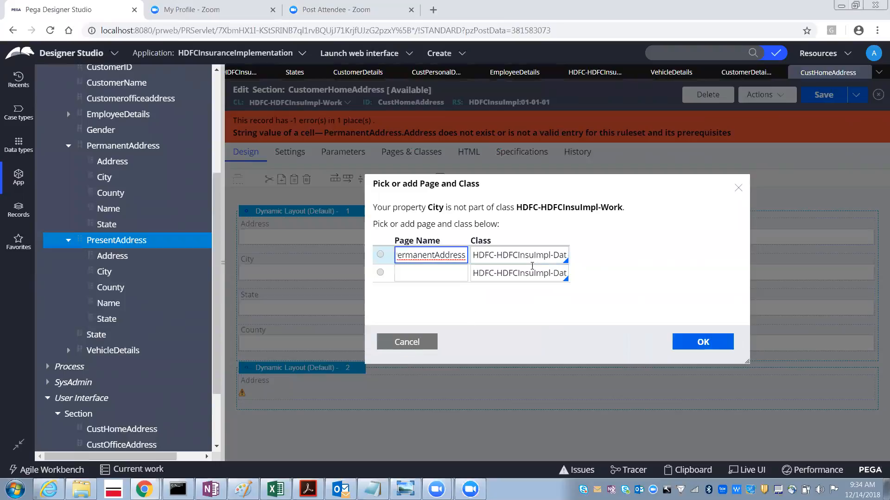
Check the full class names of both page entries and confirm the PermanentAddress page for the City field.
key("Tab")
left_click(558, 255)
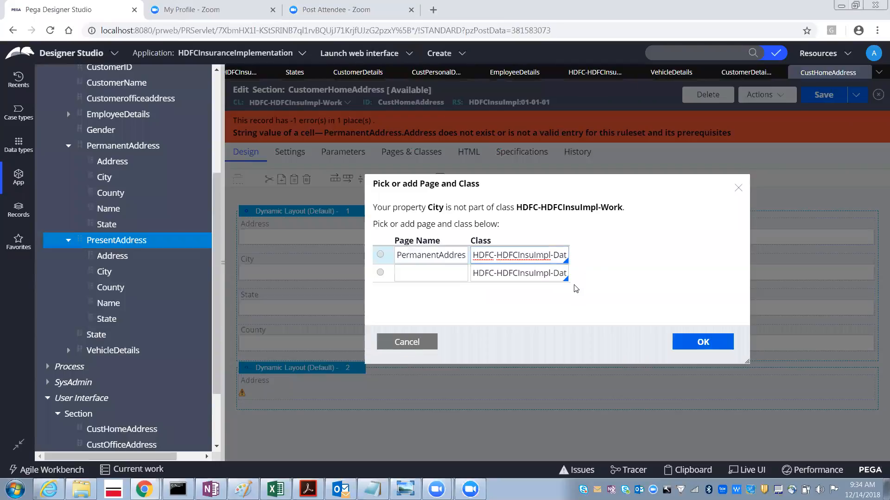
key("Right")
key("Right")
key("Right")
key("Right")
key("Right")
key("Right")
key("Right")
key("Right")
key("Right")
key("Right")
key("Right")
key("Right")
key("Right")
key("Right")
key("Right")
key("Right")
key("Right")
key("Right")
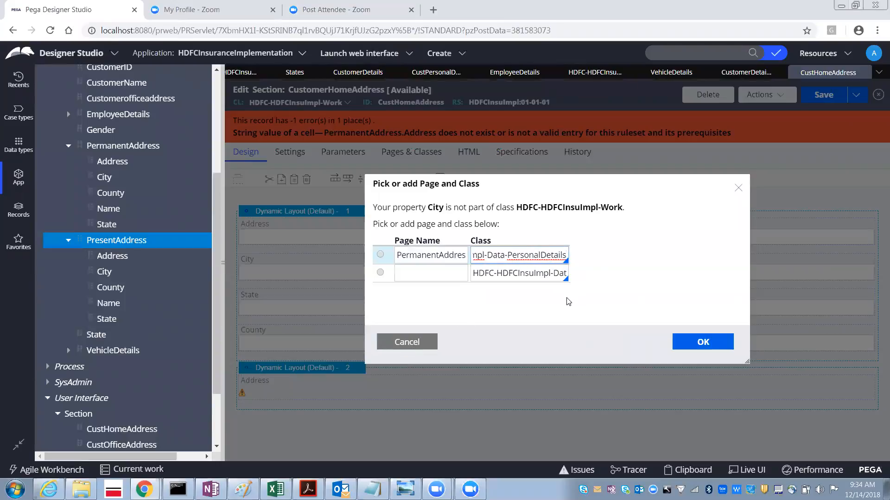
triple_click(480, 273)
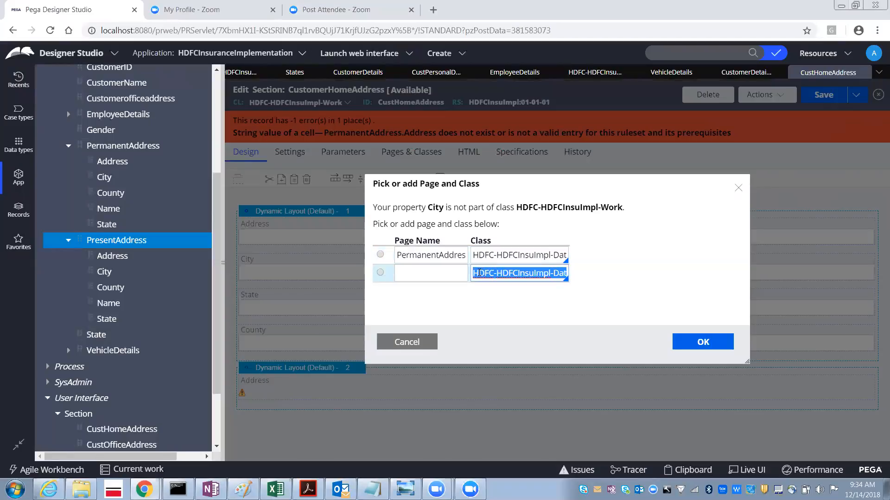
left_click(380, 254)
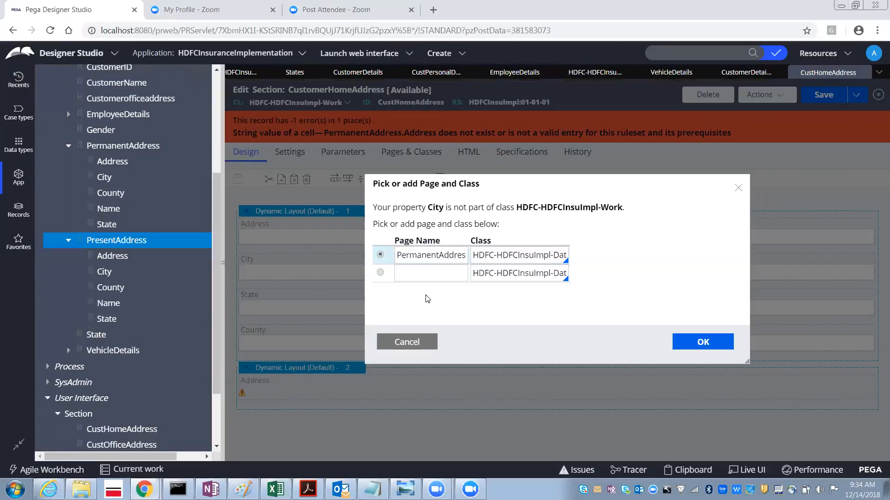
left_click(721, 347)
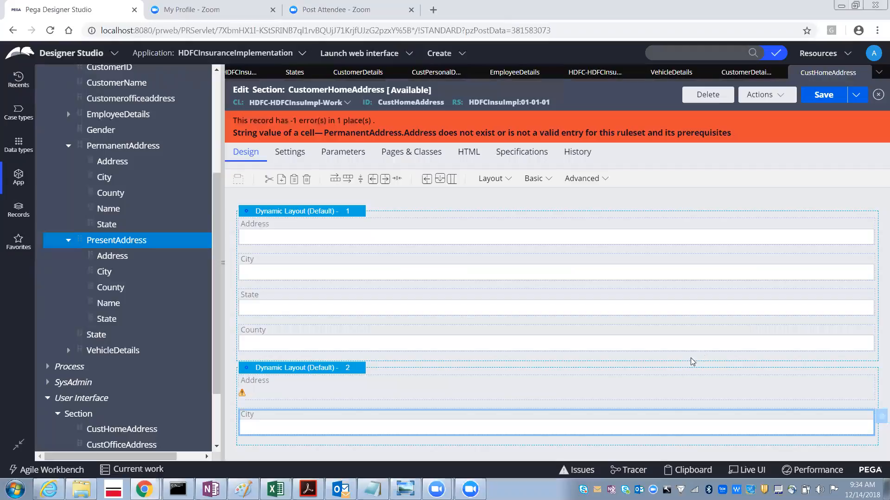
Check the property reference of the Address field in the second dynamic layout and delete that field.
left_click(322, 389)
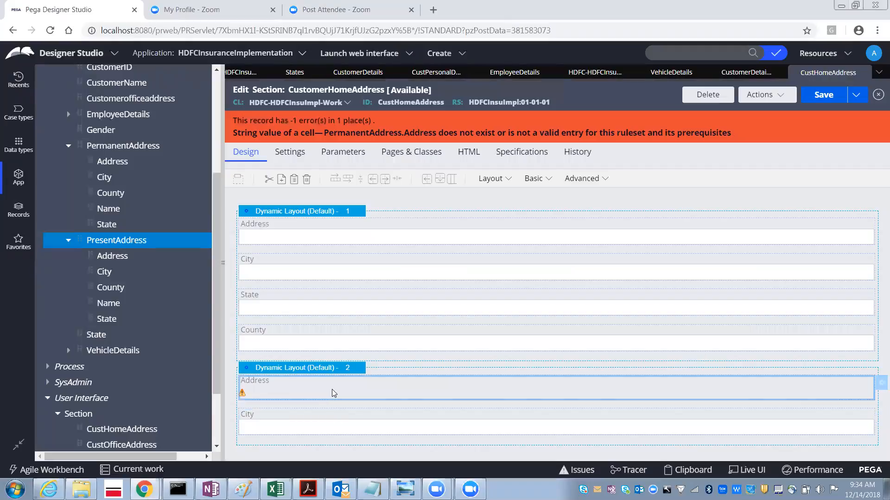
double_click(331, 388)
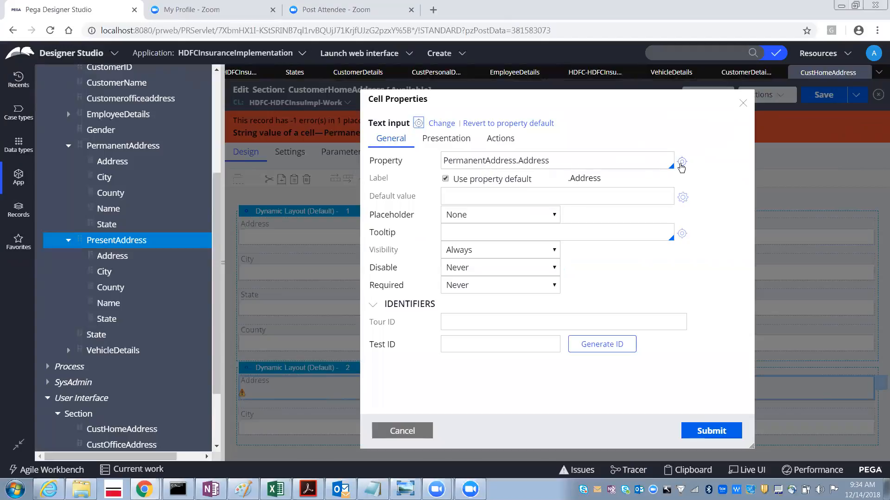
left_click(408, 431)
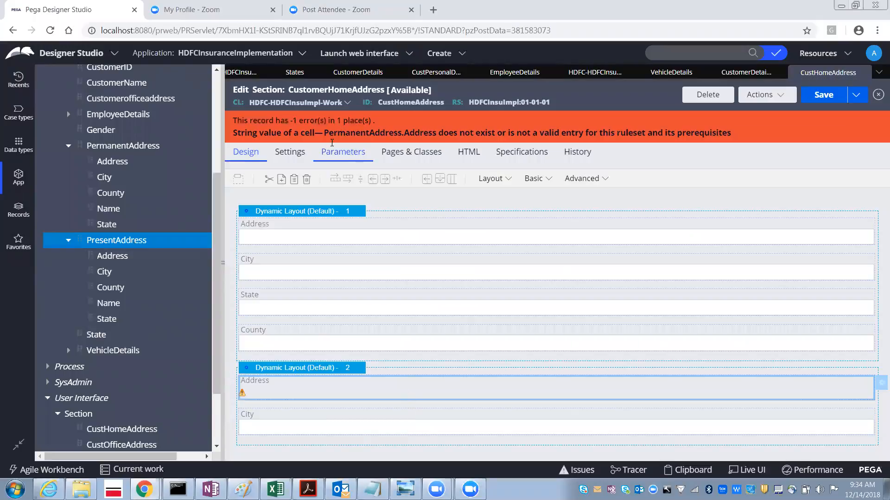
left_click(306, 180)
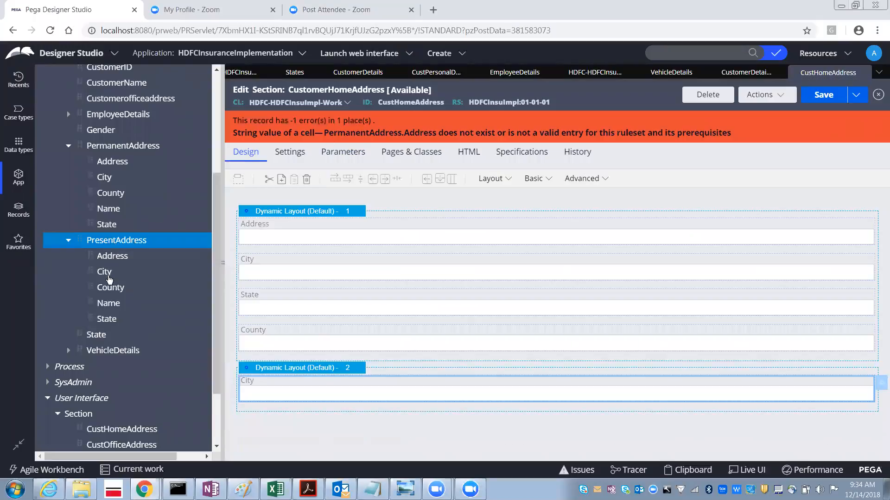
Collapse the PresentAddress property and add the Address property of PermanentAddress below City in the second layout, using PermanentAddress as the page name.
left_click(69, 241)
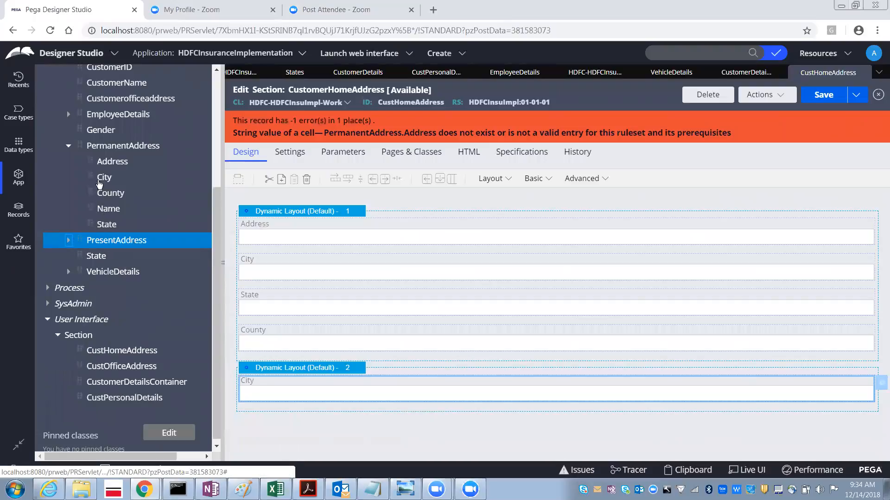
left_click_drag(91, 161, 266, 419)
left_click(406, 254)
left_click_drag(402, 255, 614, 252)
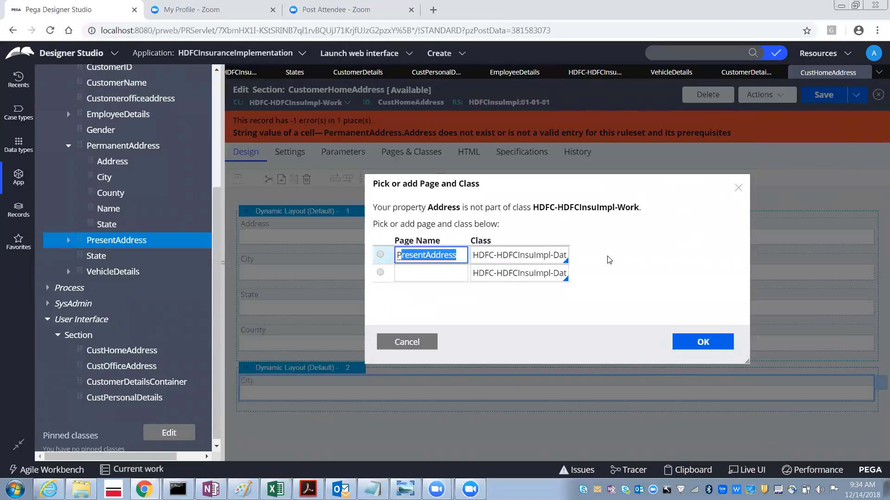
type("ermane")
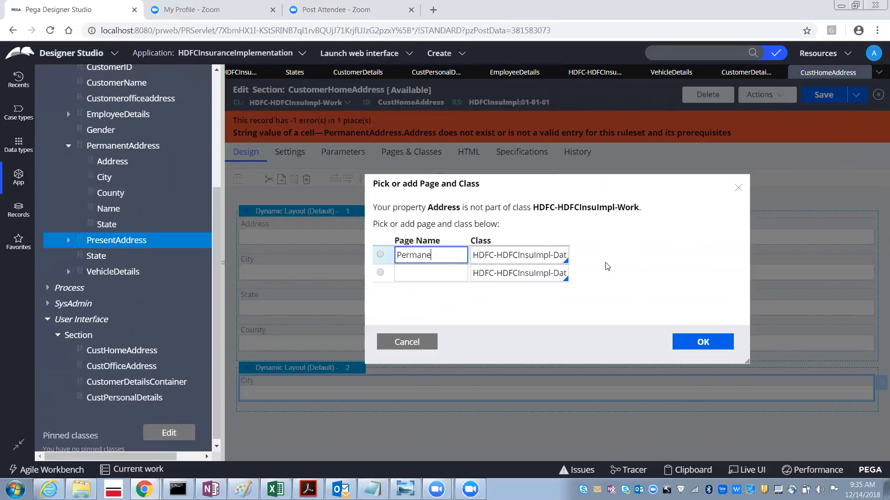
type("ntAddress")
key("ctrl+a")
key("ctrl+c")
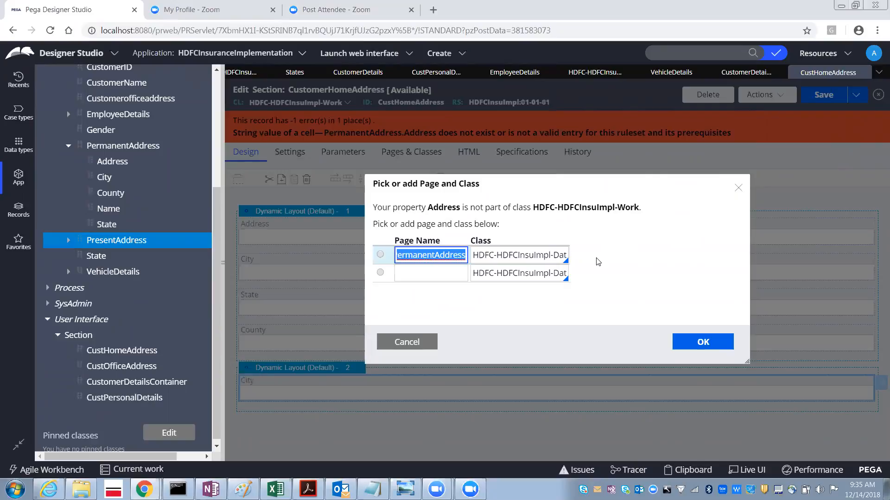
left_click(380, 254)
left_click(702, 342)
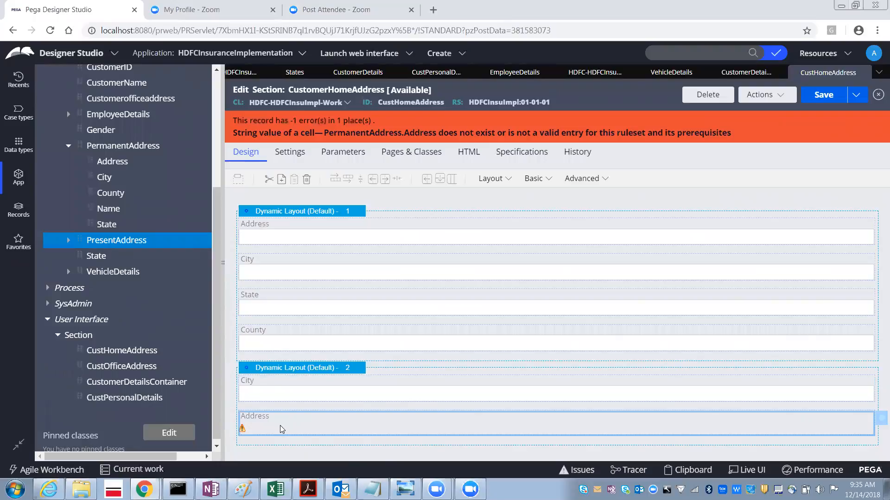
Compare the property references of the City and Address fields in the second layout, leaving both cells' properties unchanged.
left_click(279, 393)
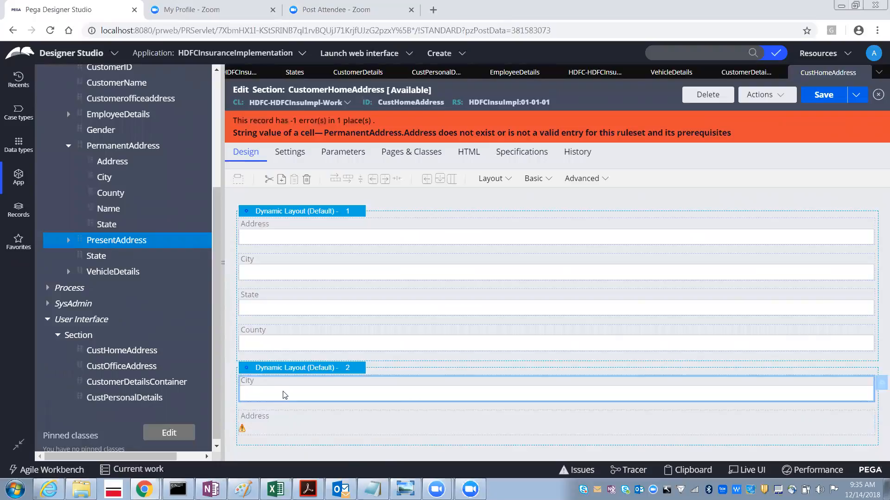
double_click(284, 393)
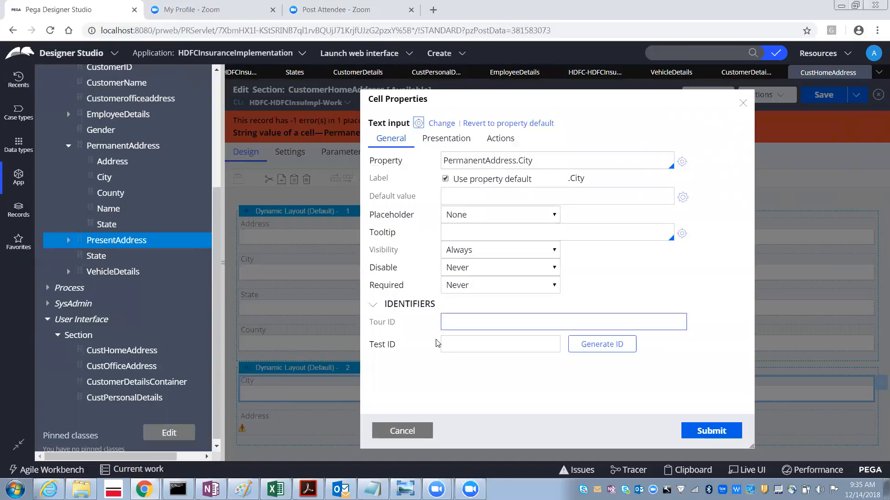
left_click(398, 430)
left_click(319, 427)
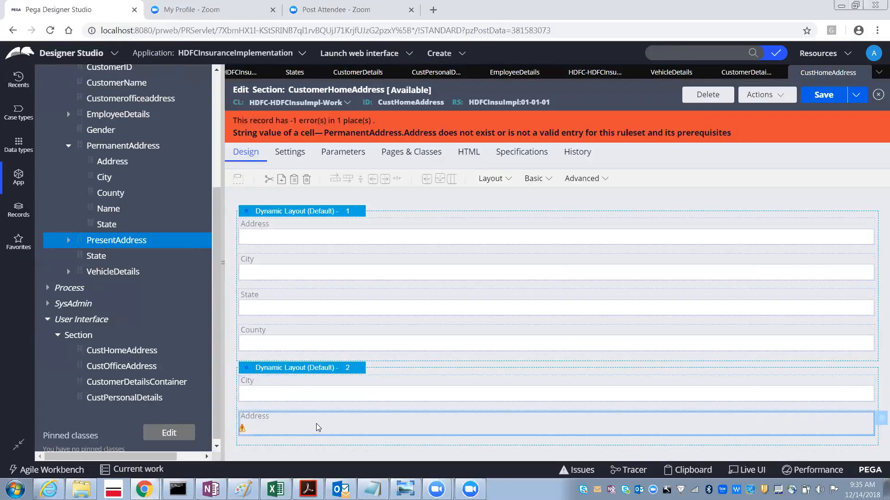
double_click(318, 427)
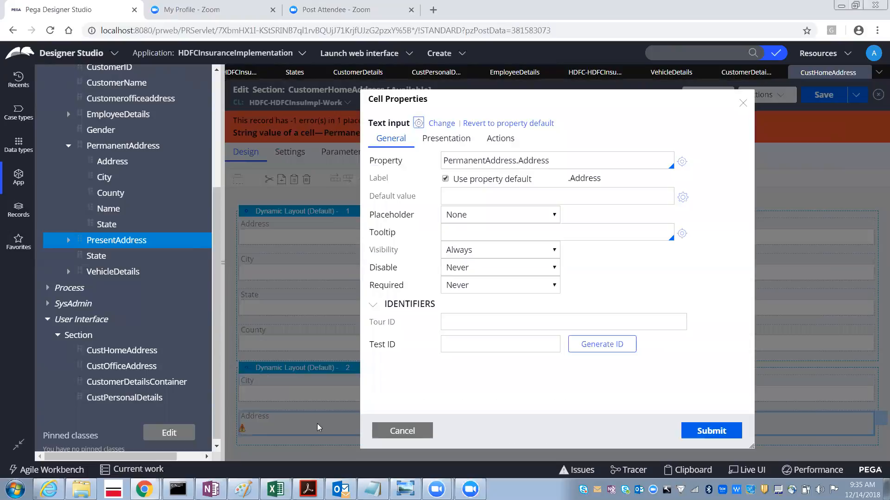
double_click(559, 159)
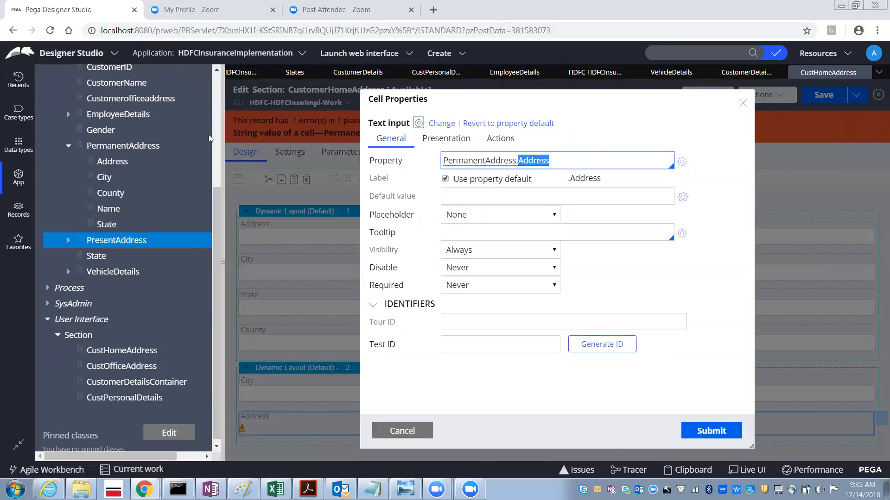
key("ctrl+a")
key("BackSpace")
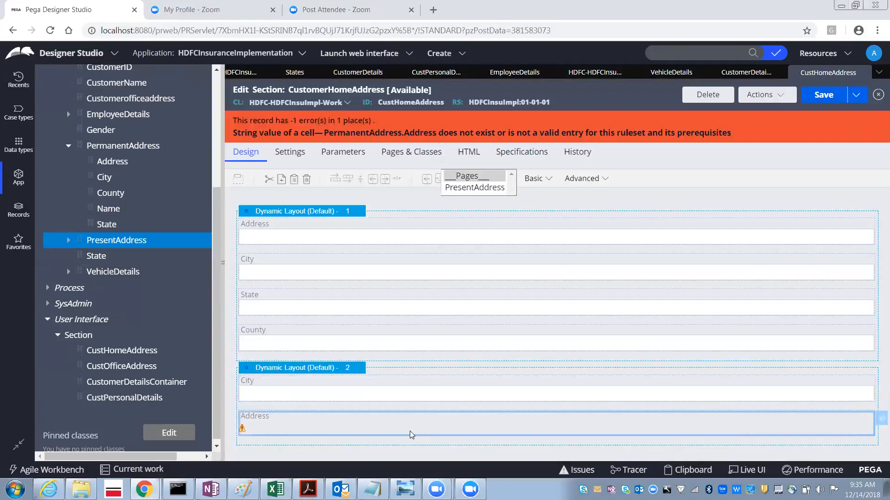
left_click(410, 432)
Add the State property of PermanentAddress to the second dynamic layout, with PermanentAddress as the page name.
left_click_drag(89, 222, 251, 440)
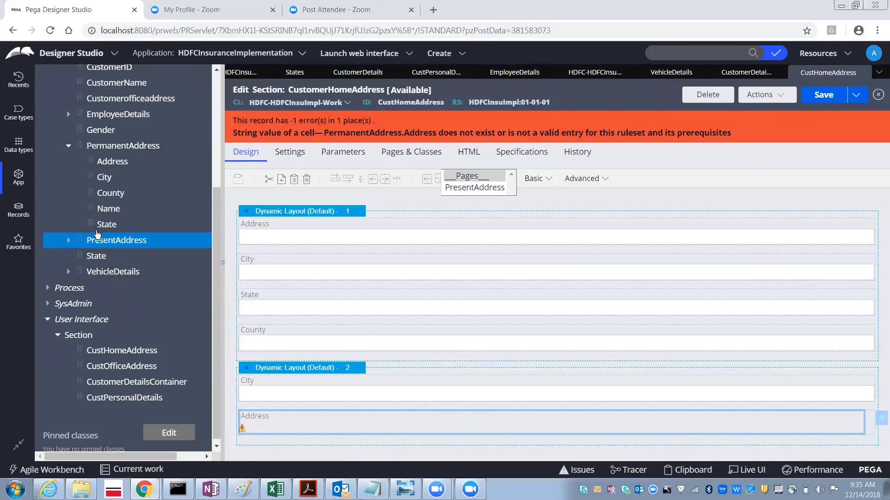
left_click_drag(93, 224, 260, 410)
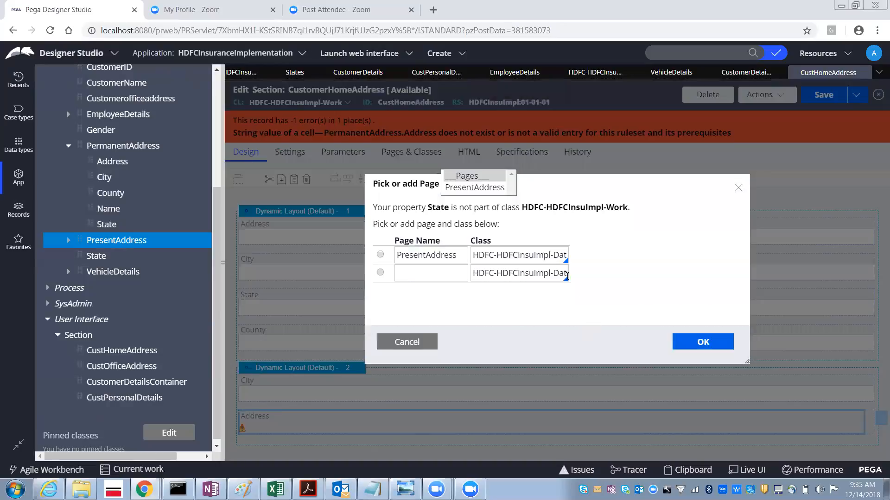
double_click(409, 254)
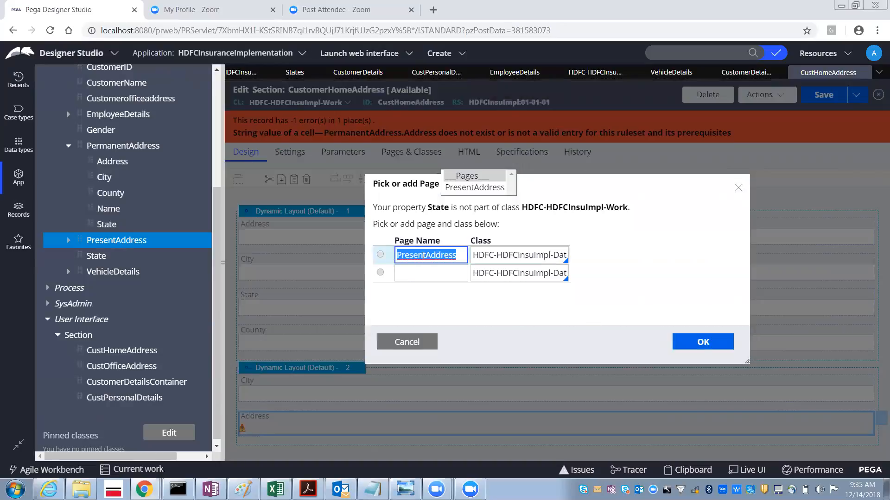
key("ctrl+v")
left_click(702, 345)
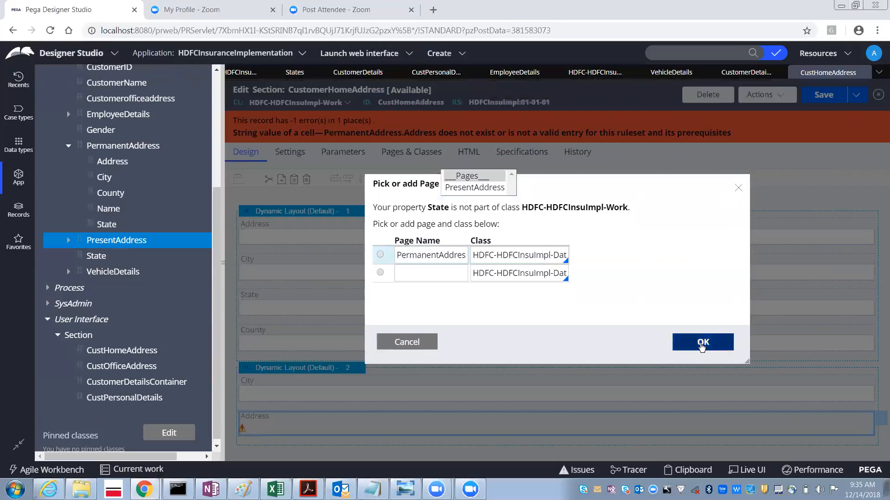